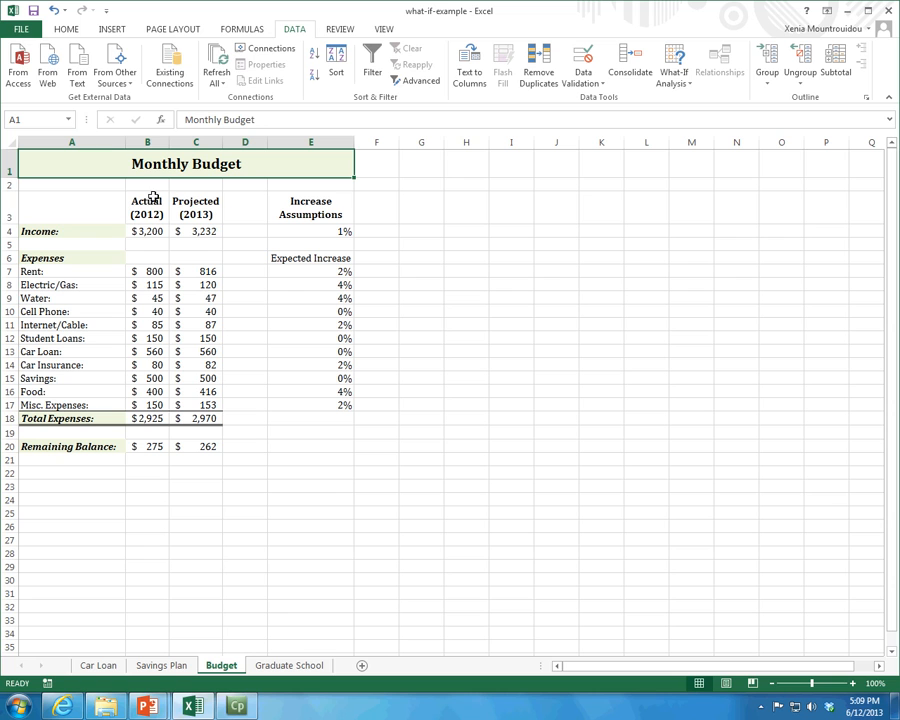
- Examine the actual and projected expense amounts and inspect the formula behind the projected Rent
left_click_drag(146, 270, 152, 413)
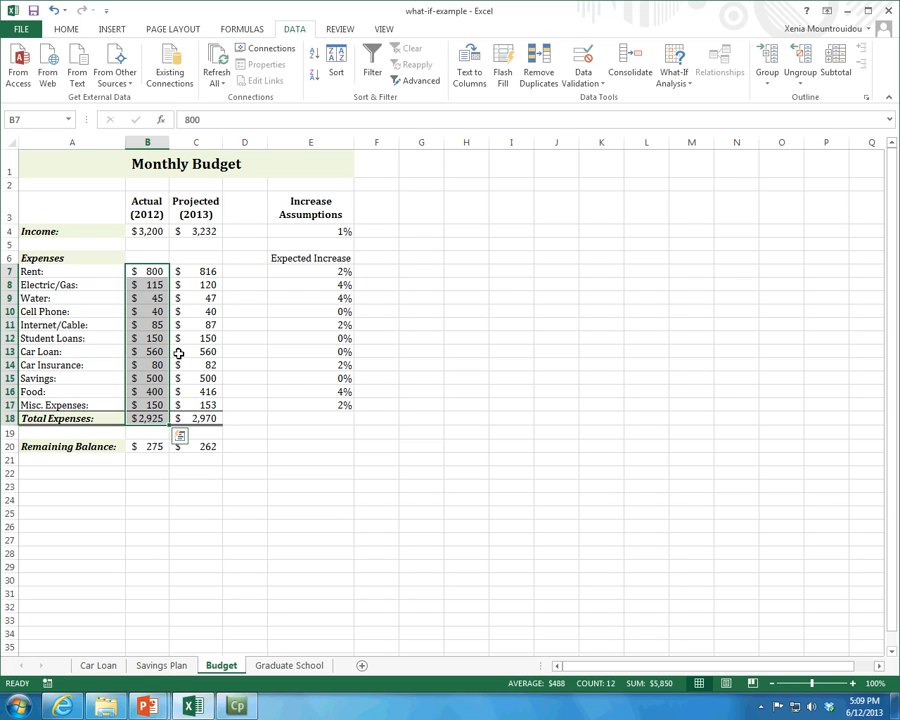
left_click_drag(207, 270, 195, 391)
left_click(213, 272)
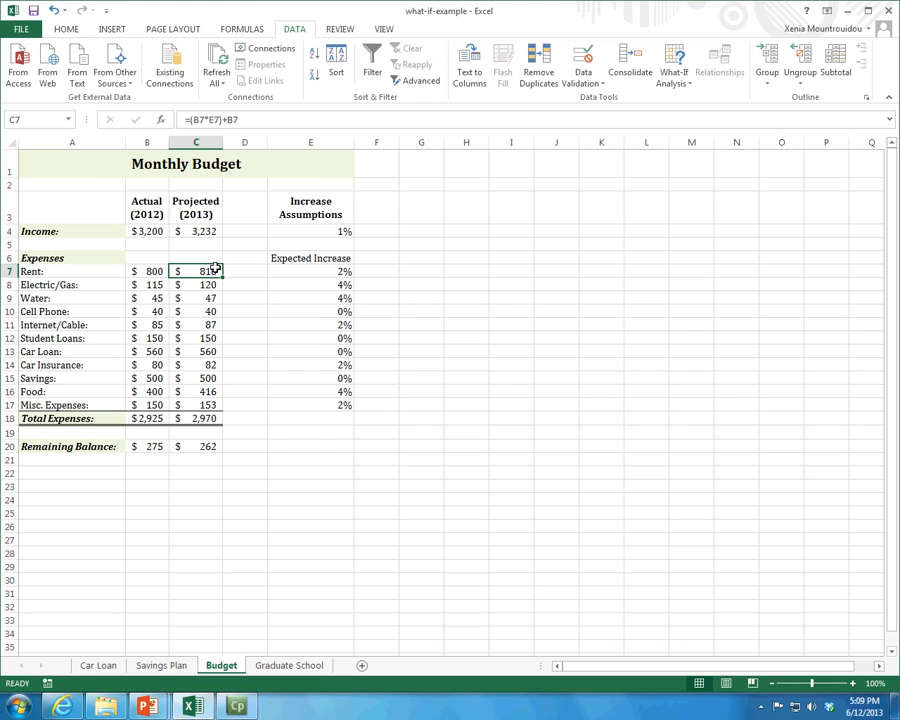
- Display the sheet's formulas, examine the projected expense formulas from Rent to Internet/Cable, and return to displaying values
key("ctrl+grave")
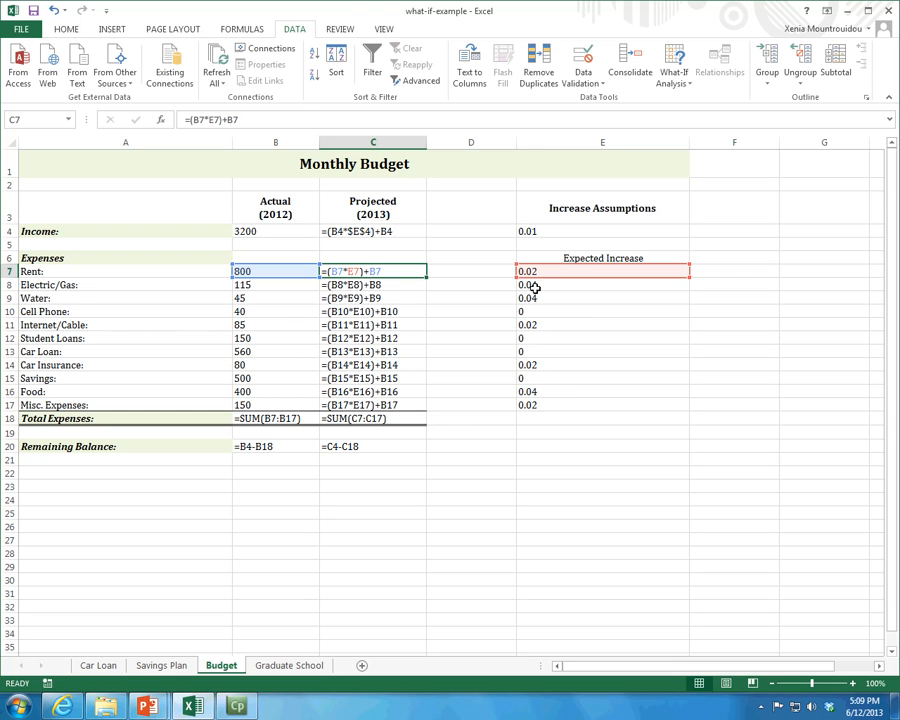
key("Down")
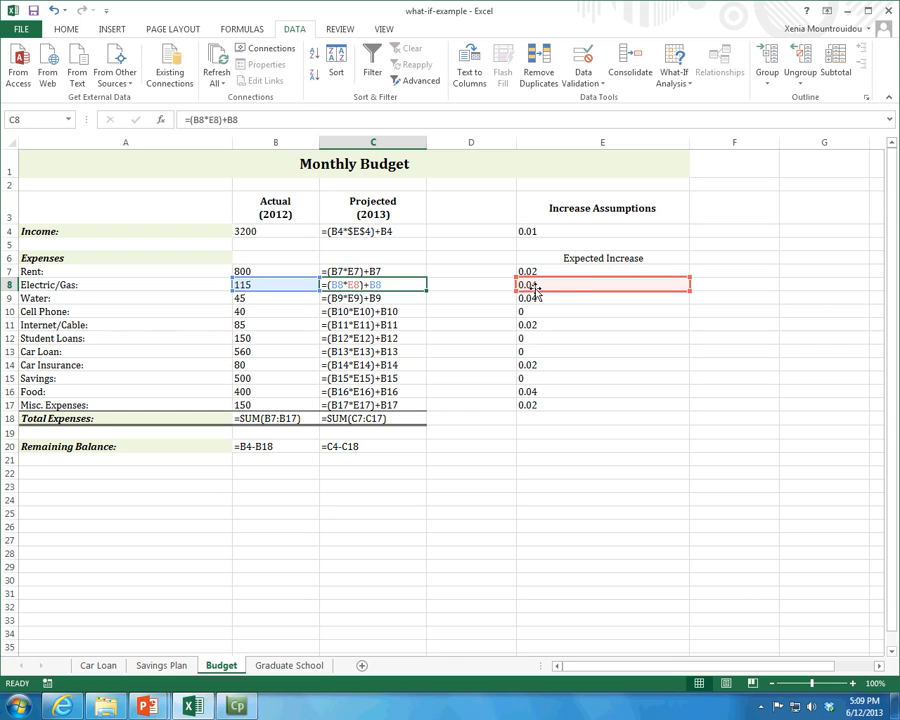
key("Down")
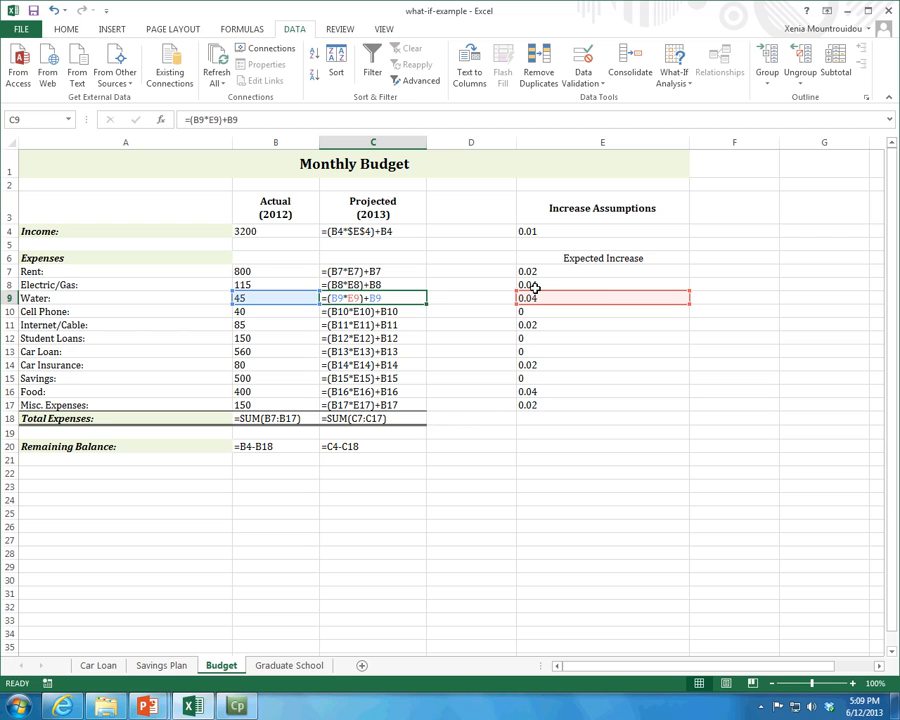
key("Down")
key("Down")
key("Up")
key("Up")
key("Up")
key("Up")
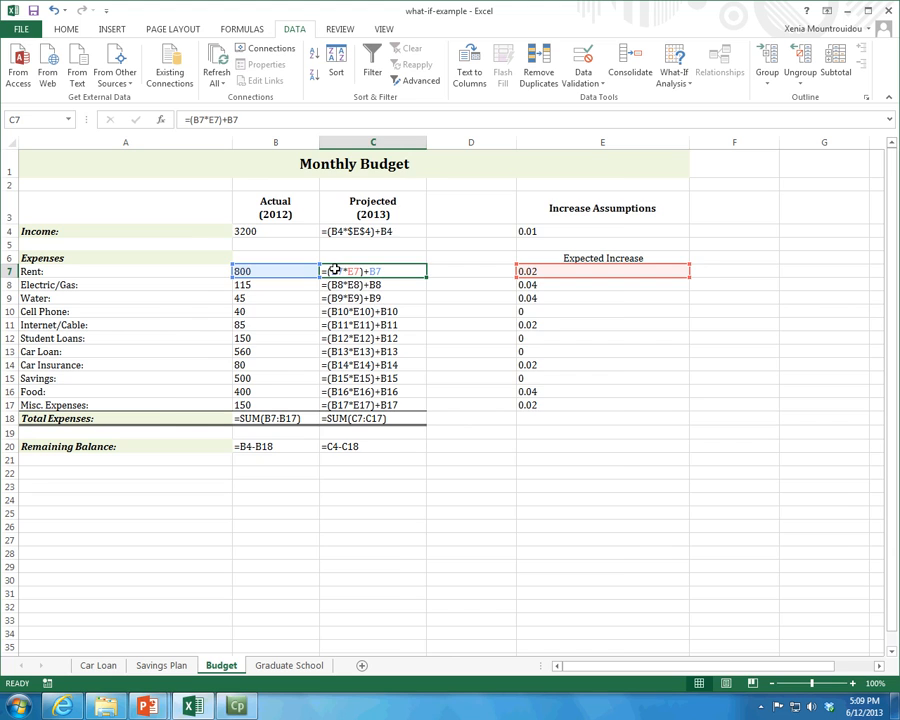
key("ctrl+grave")
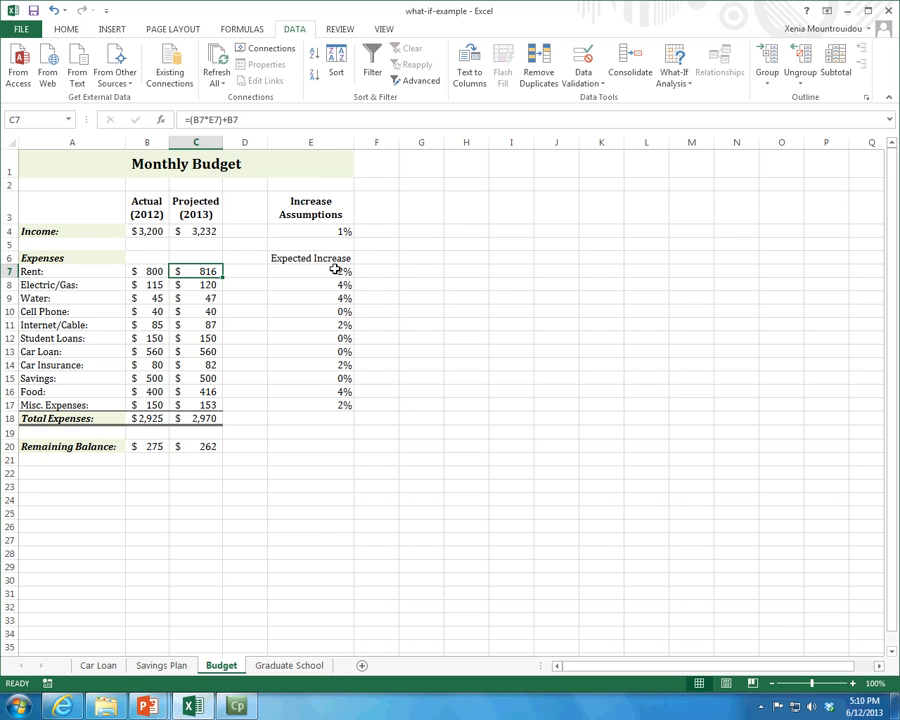
- Display the formulas again and inspect the projected Rent and Cell Phone formulas
key("ctrl+grave")
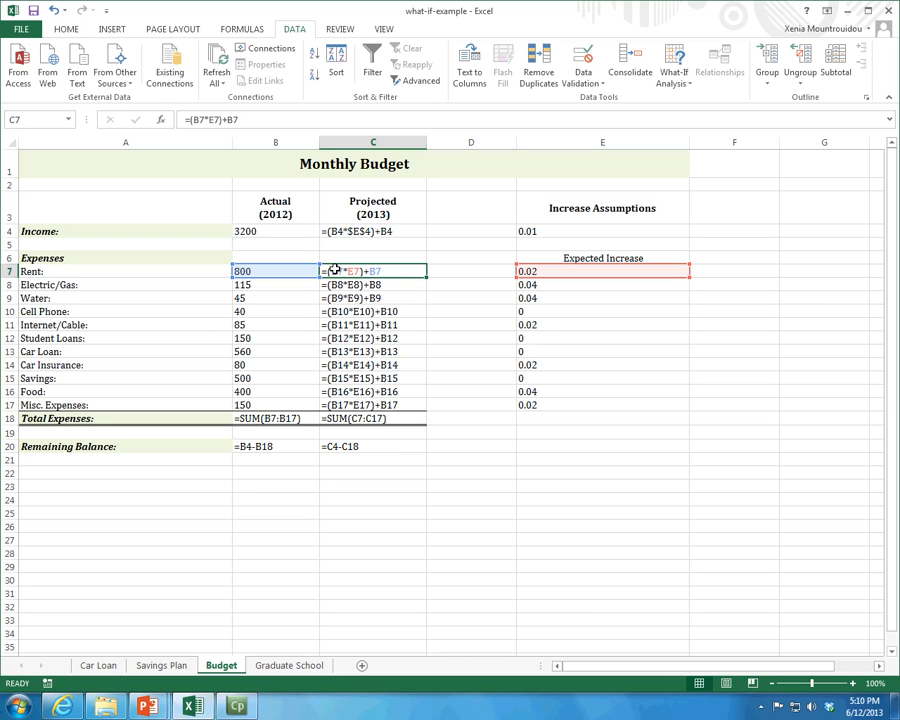
left_click(186, 120)
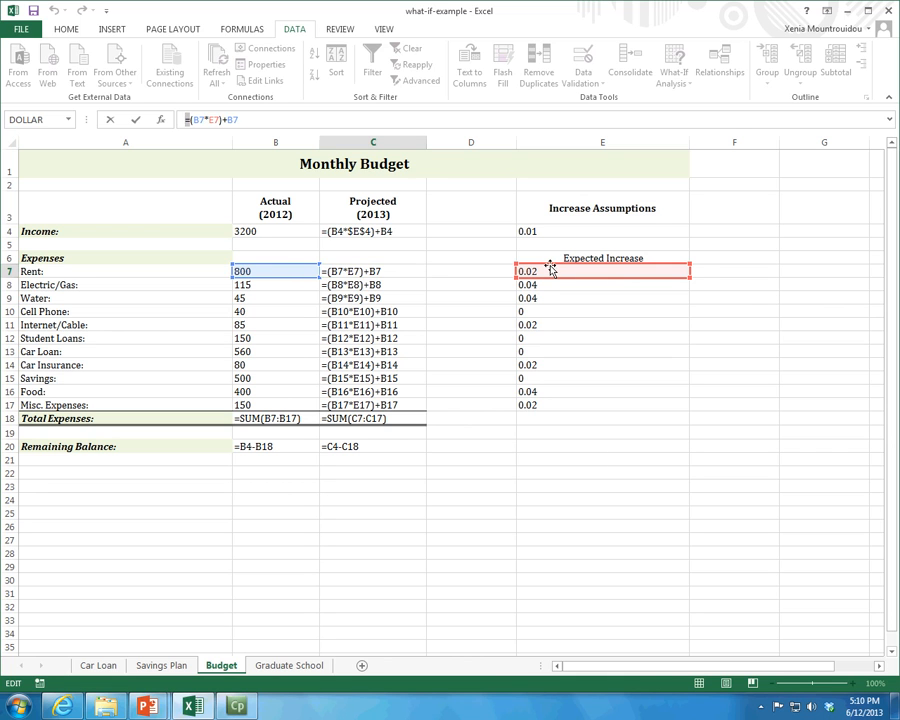
left_click(496, 273)
key("Escape")
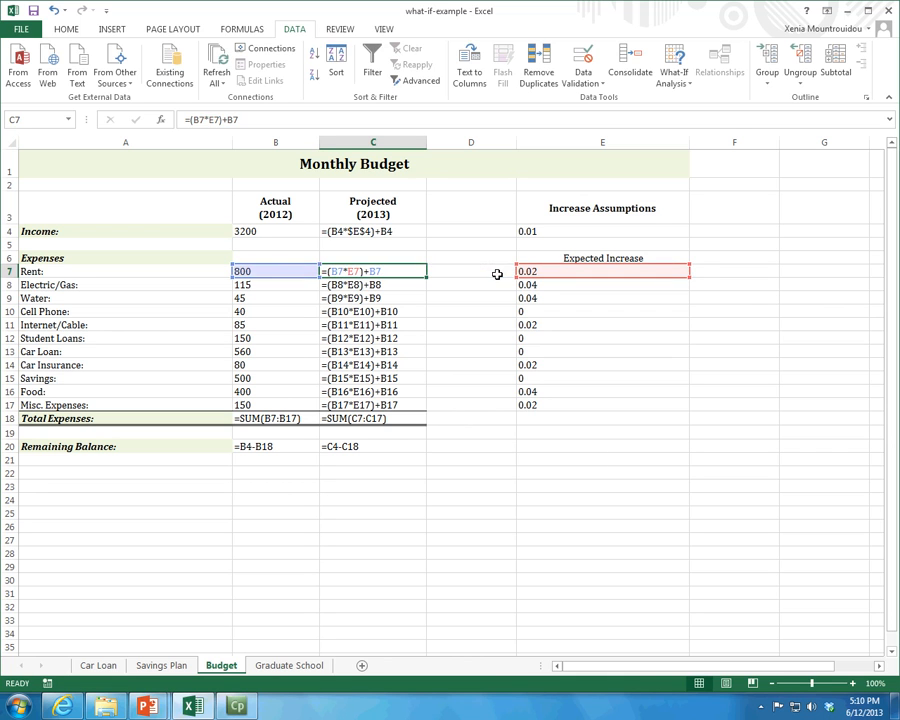
left_click(397, 309)
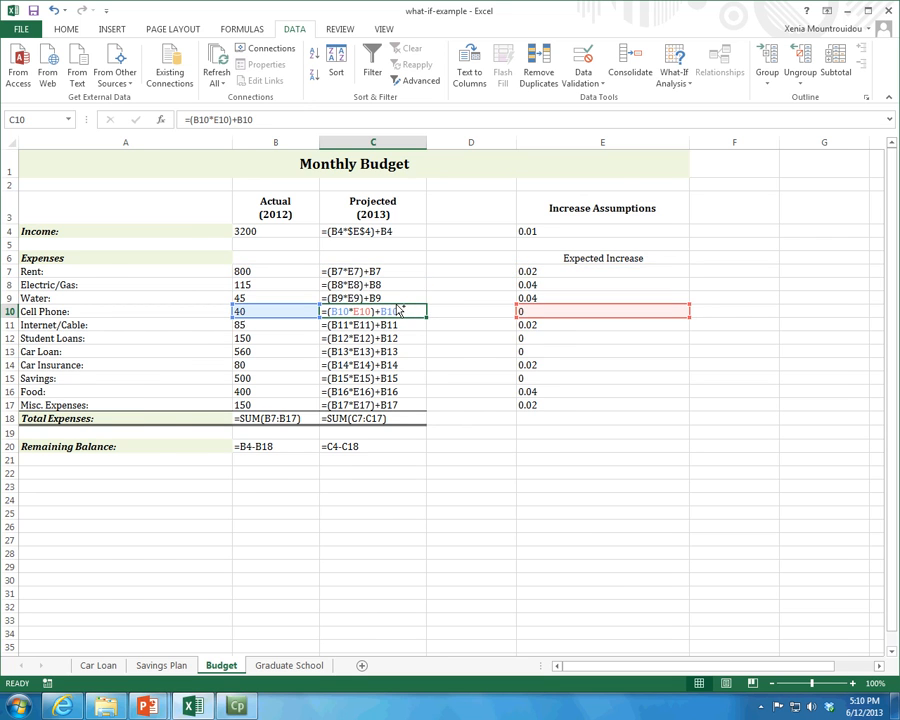
- Return to displaying values and review the expected increase percentages and the remaining balances
key("ctrl+grave")
left_click_drag(315, 270, 317, 402)
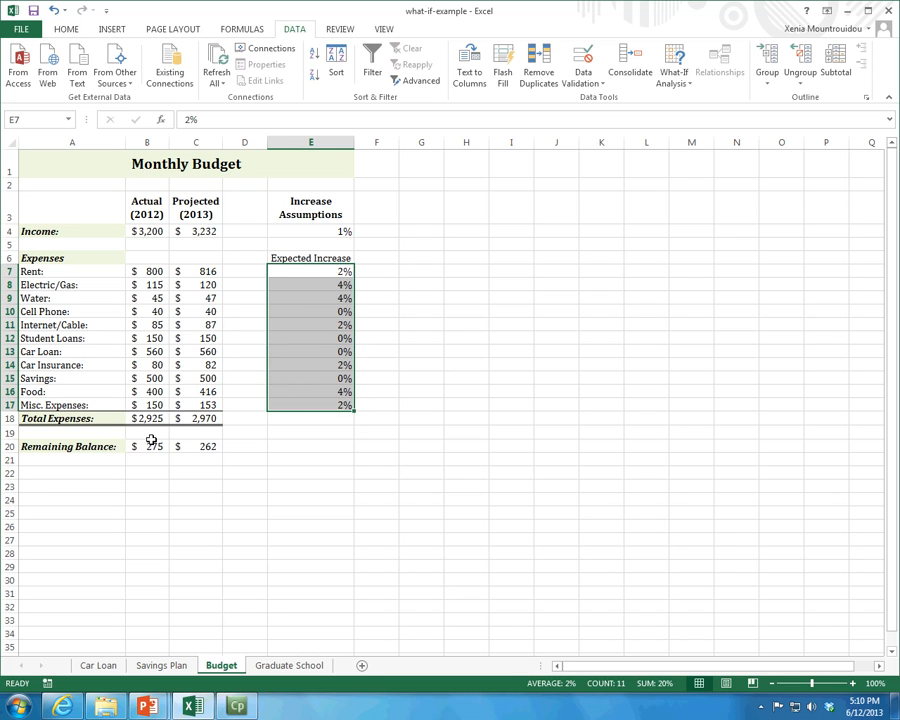
left_click_drag(150, 446, 200, 442)
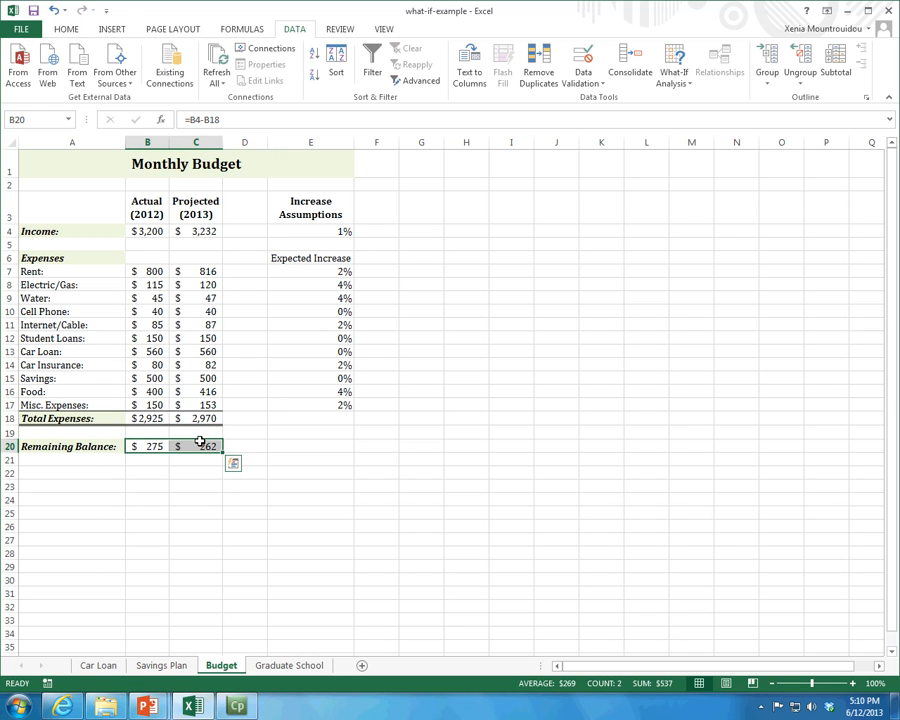
- Open the Scenario Manager with the projected remaining balance in cell C20 selected
left_click(205, 446)
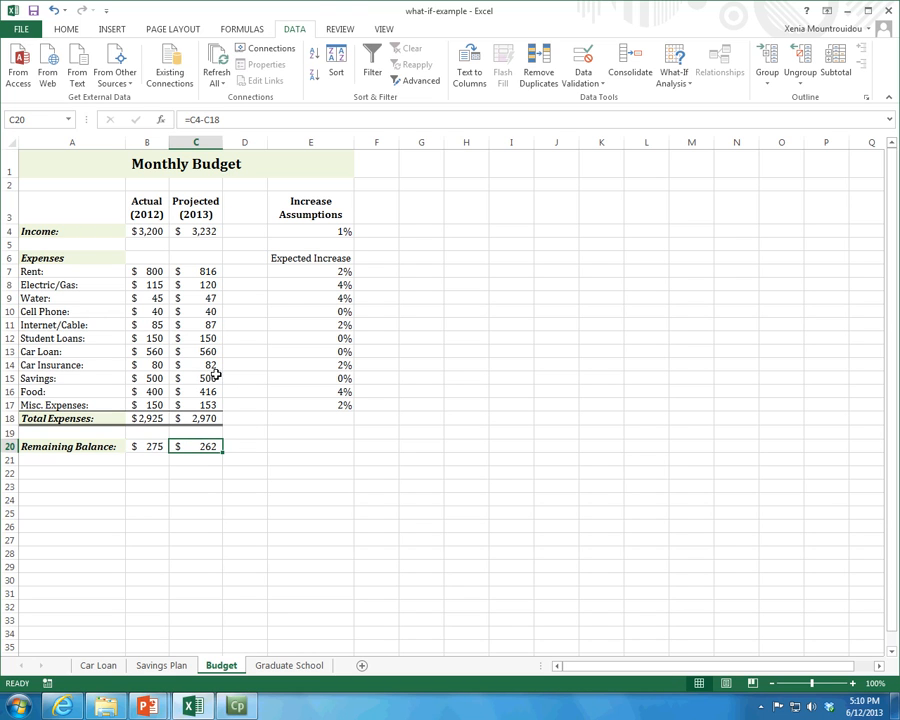
left_click(670, 84)
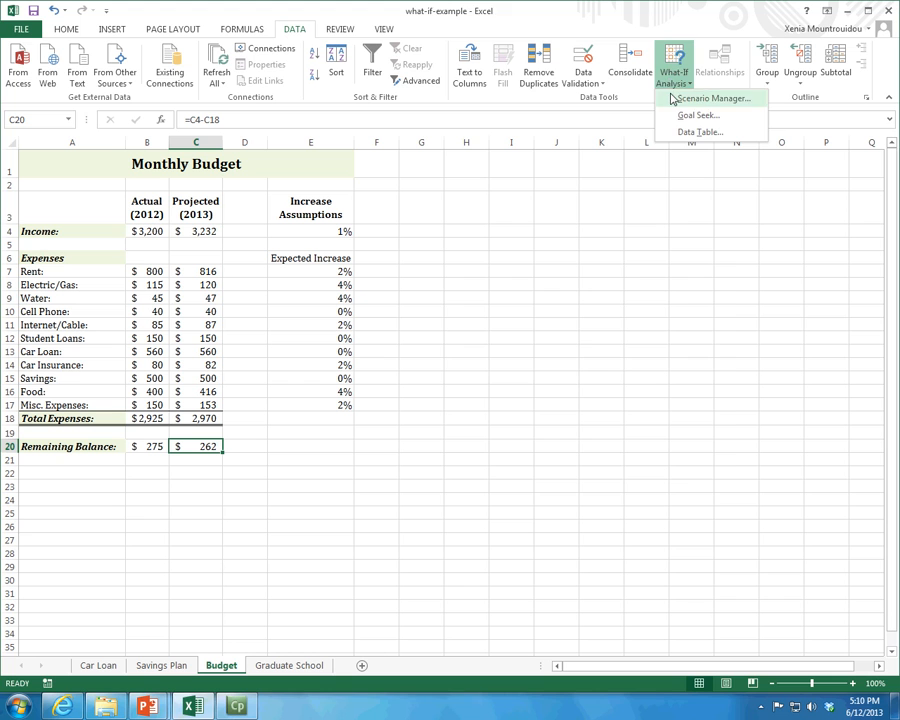
left_click(676, 97)
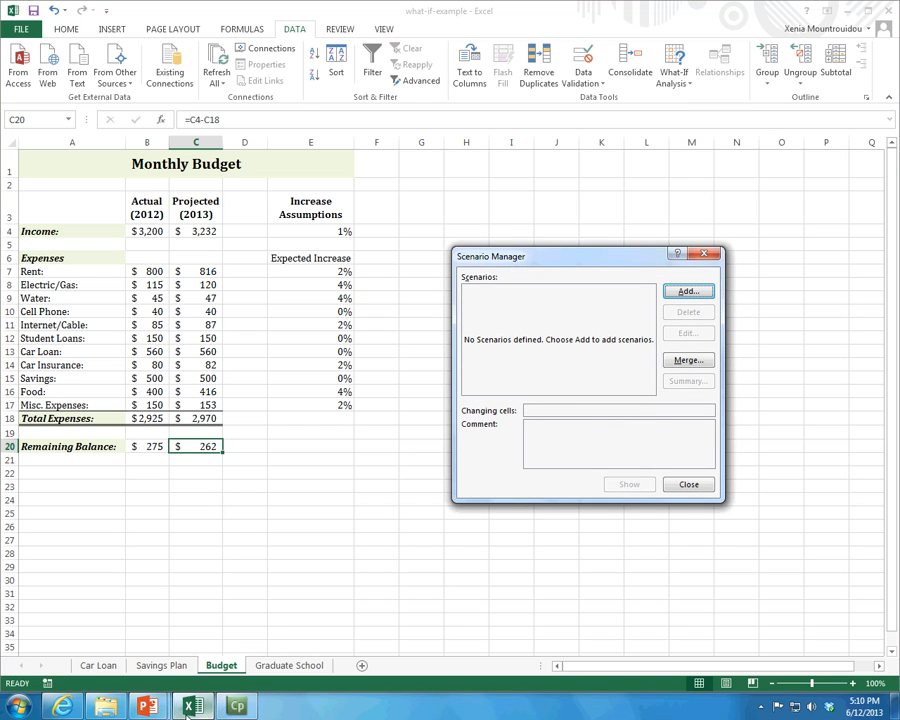
- Consult the Add Scenario instruction on the Use Scenario Manager slide in PowerPoint, then return to the Excel workbook
mouse_move(147, 706)
left_click(141, 626)
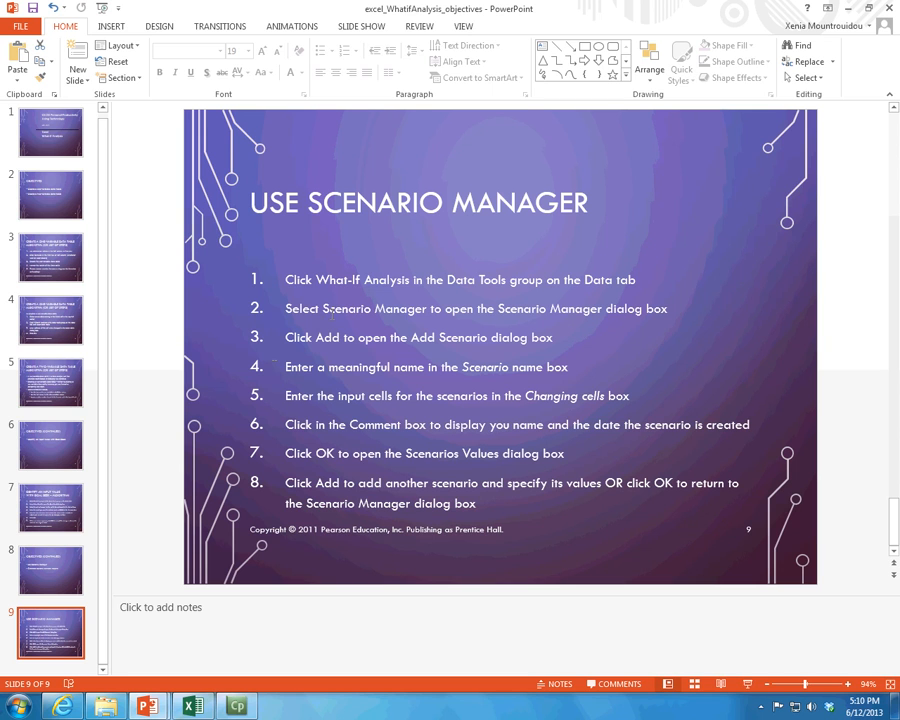
mouse_move(286, 337)
left_mouse_down()
mouse_move(455, 367)
mouse_move(530, 337)
mouse_move(555, 338)
left_mouse_up()
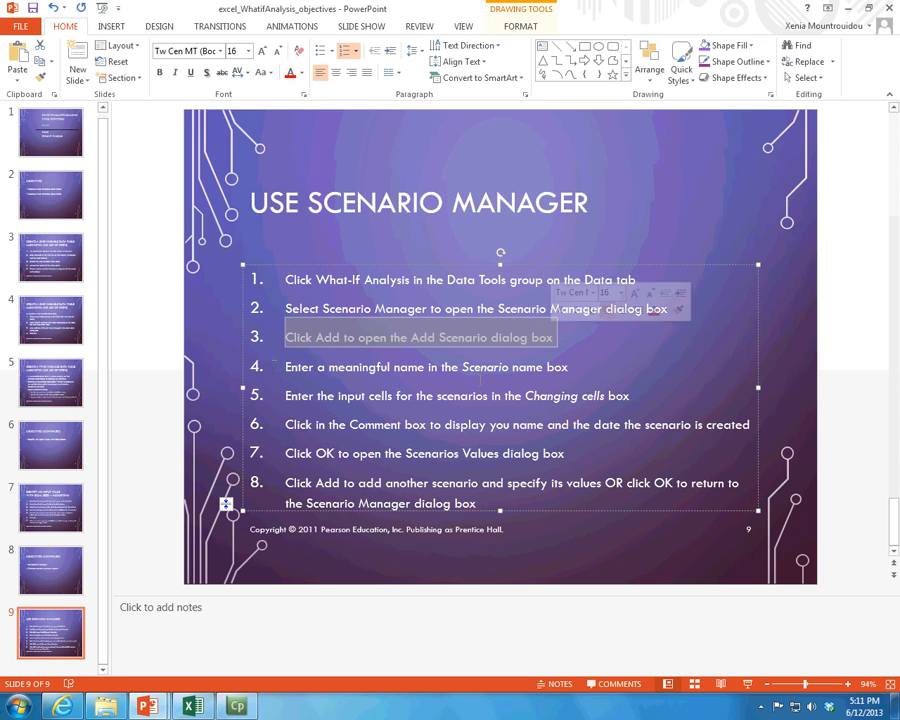
left_click(193, 706)
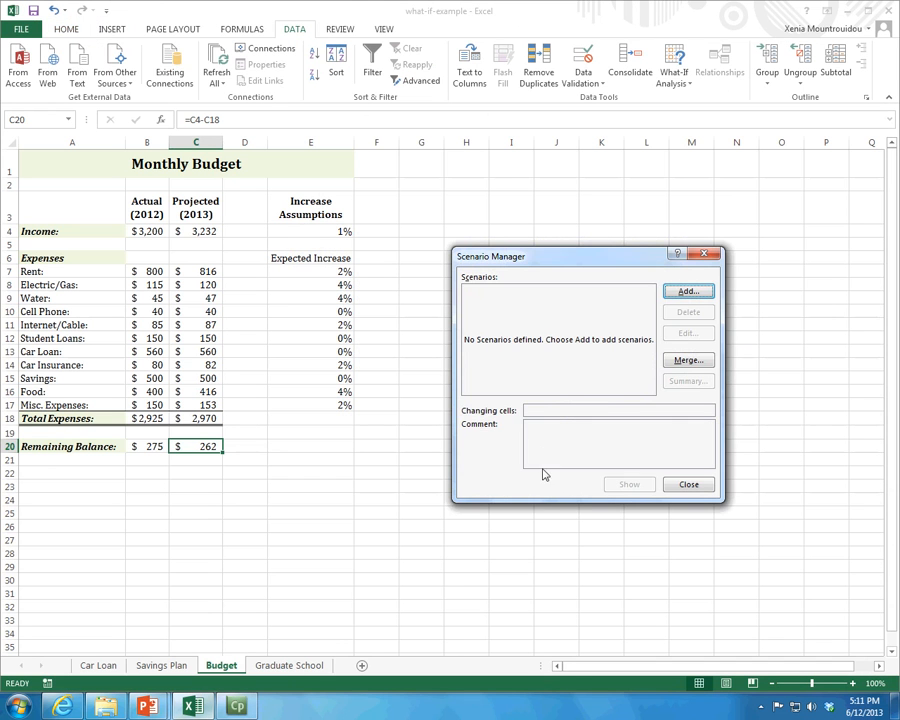
- Start a new scenario and recheck the Use Scenario Manager slide in PowerPoint before returning to Excel
left_click(686, 292)
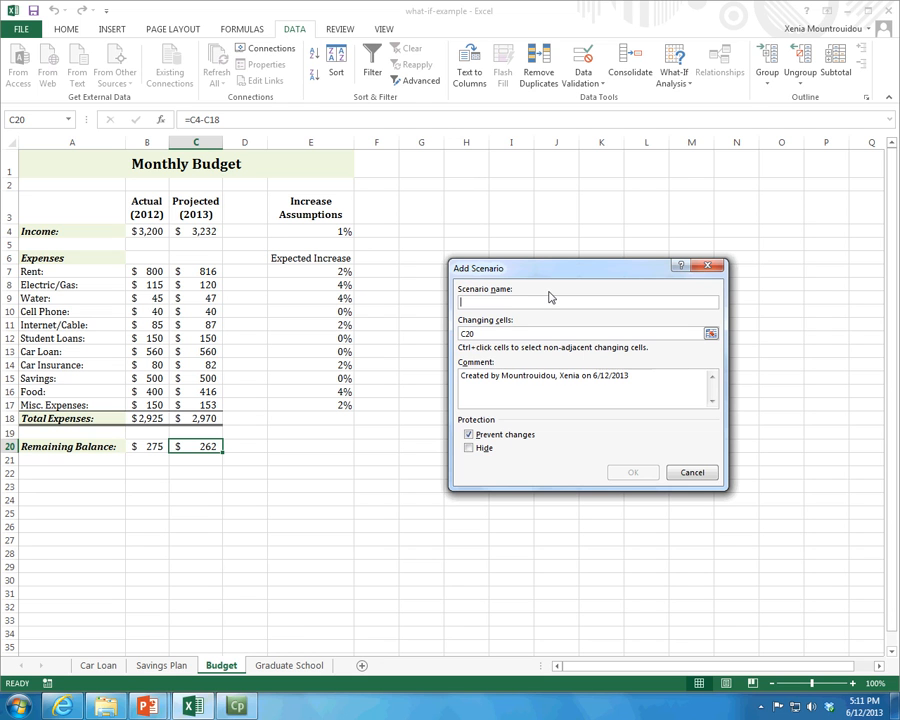
left_click(146, 707)
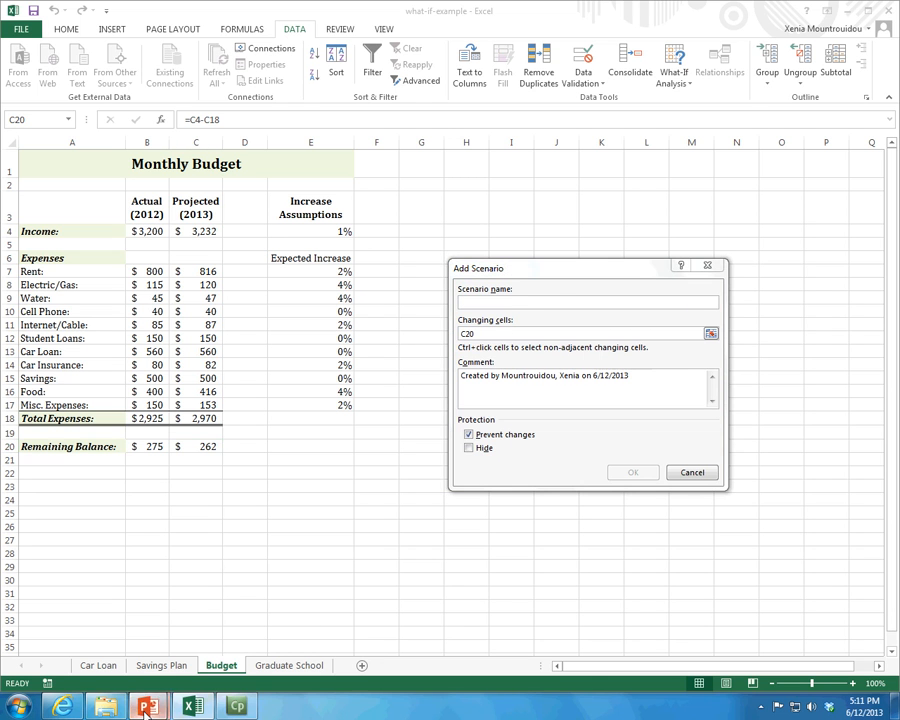
left_click(118, 672)
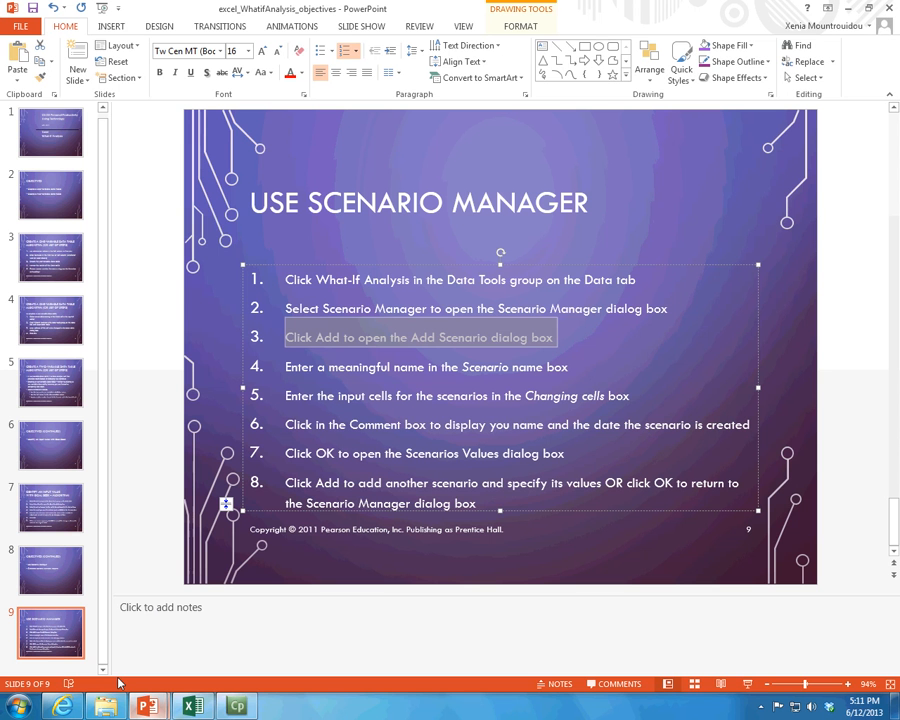
left_click(162, 708)
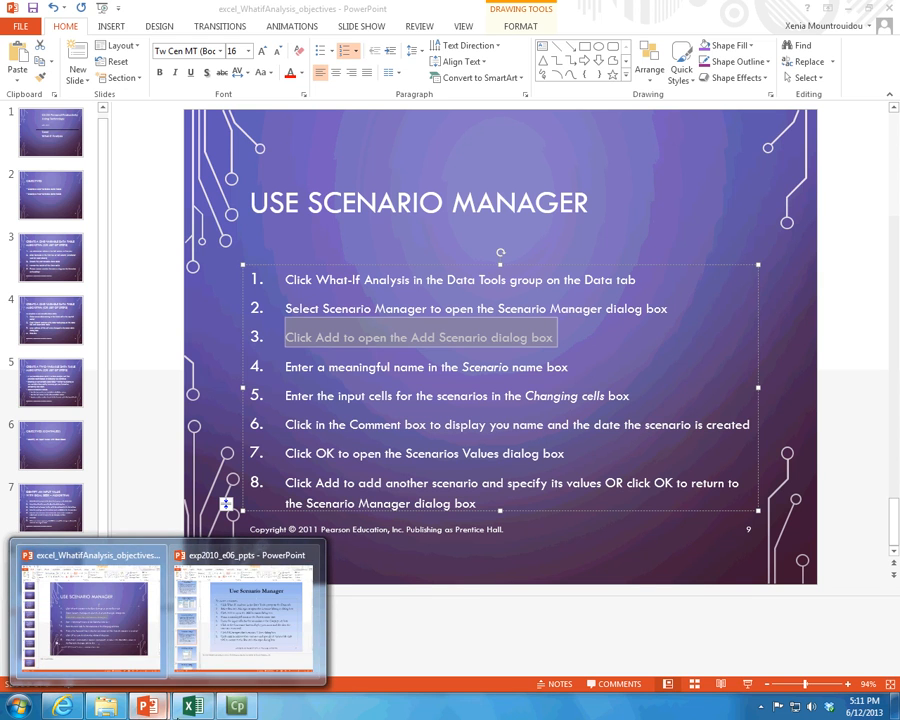
left_click(194, 709)
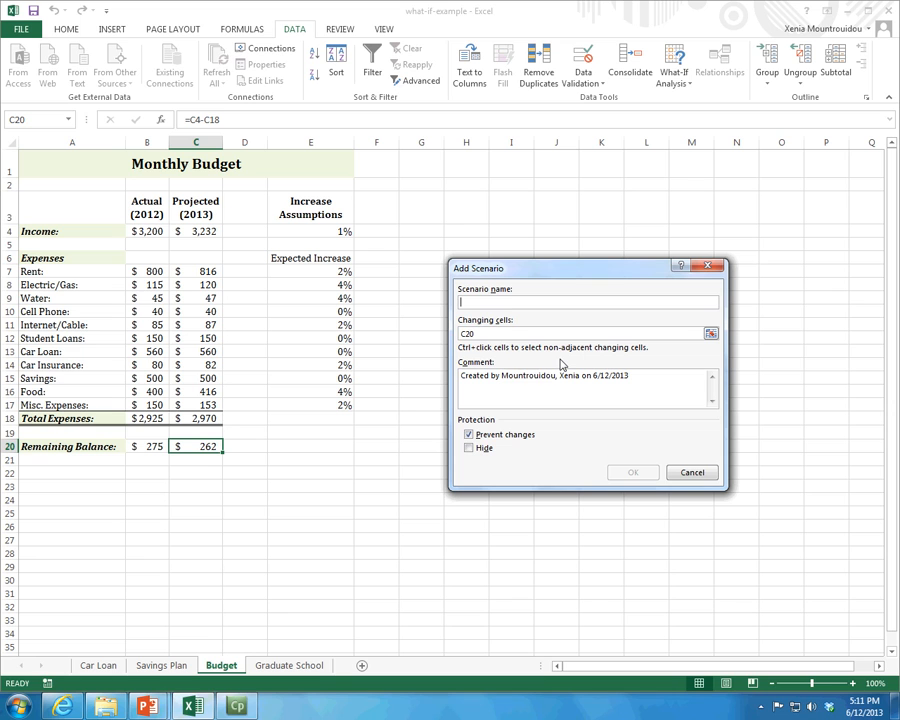
type("Hig")
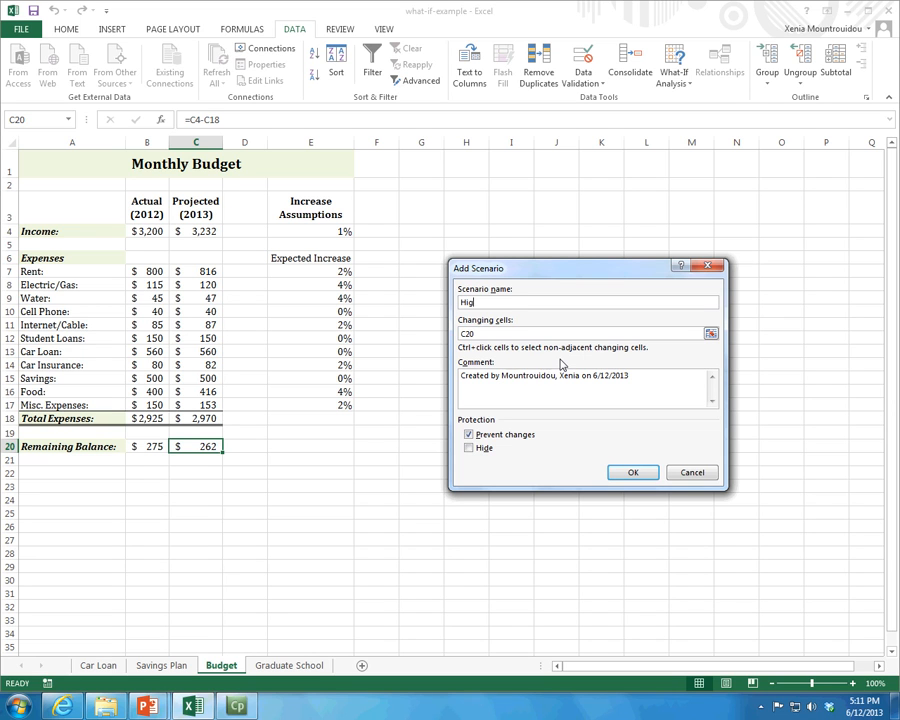
type("h Increase")
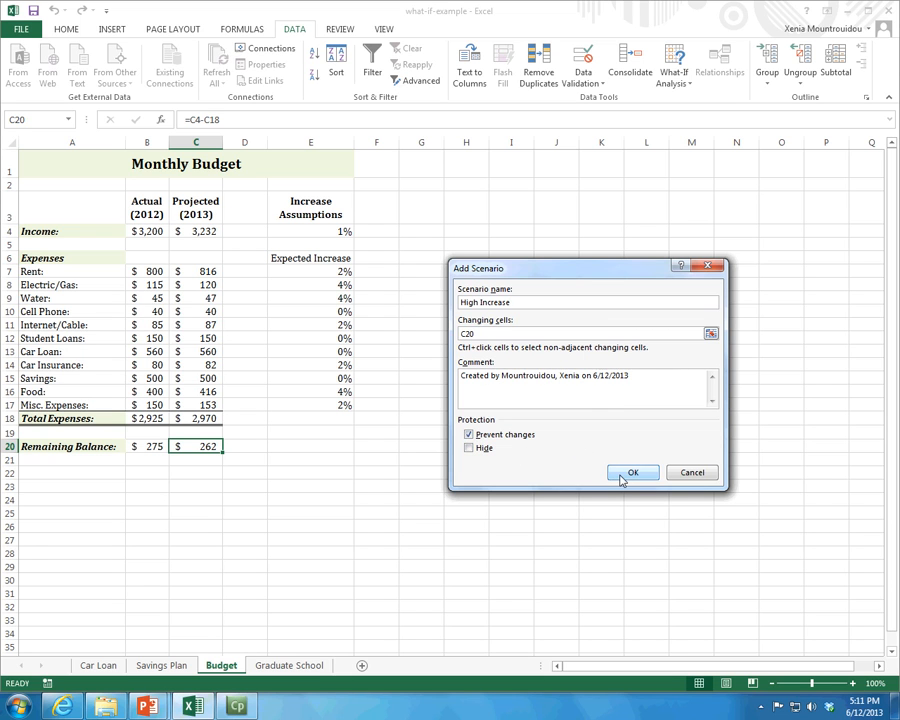
left_click(469, 435)
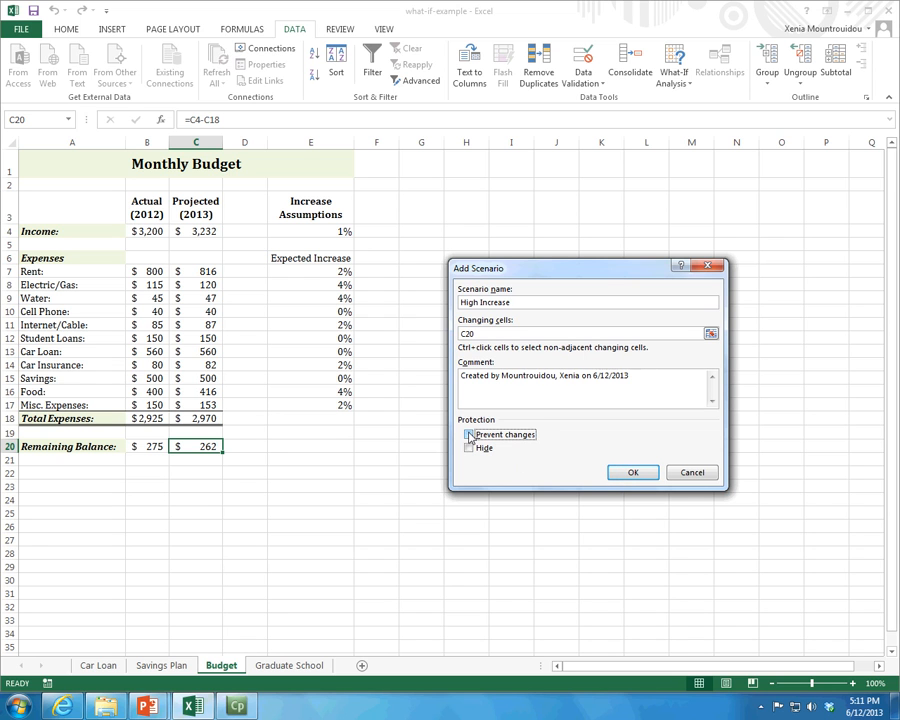
left_click(634, 473)
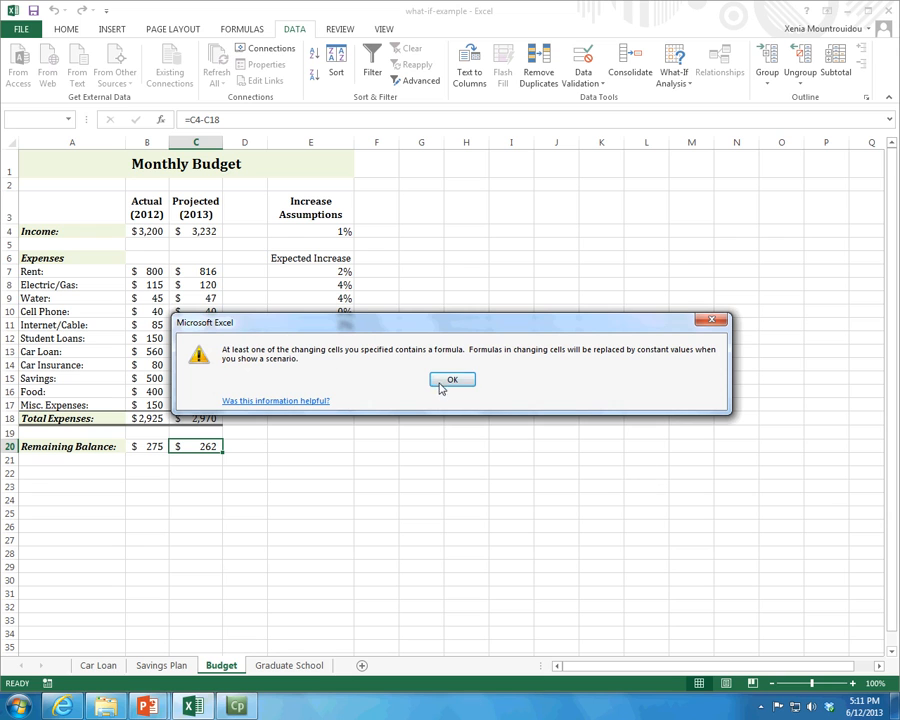
left_click(465, 383)
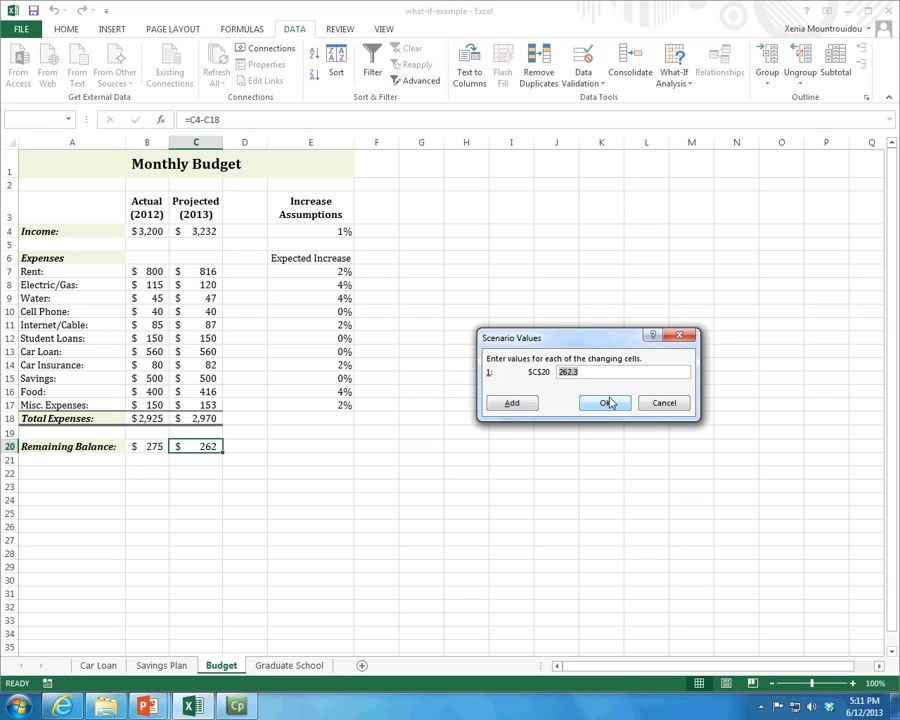
left_click(671, 404)
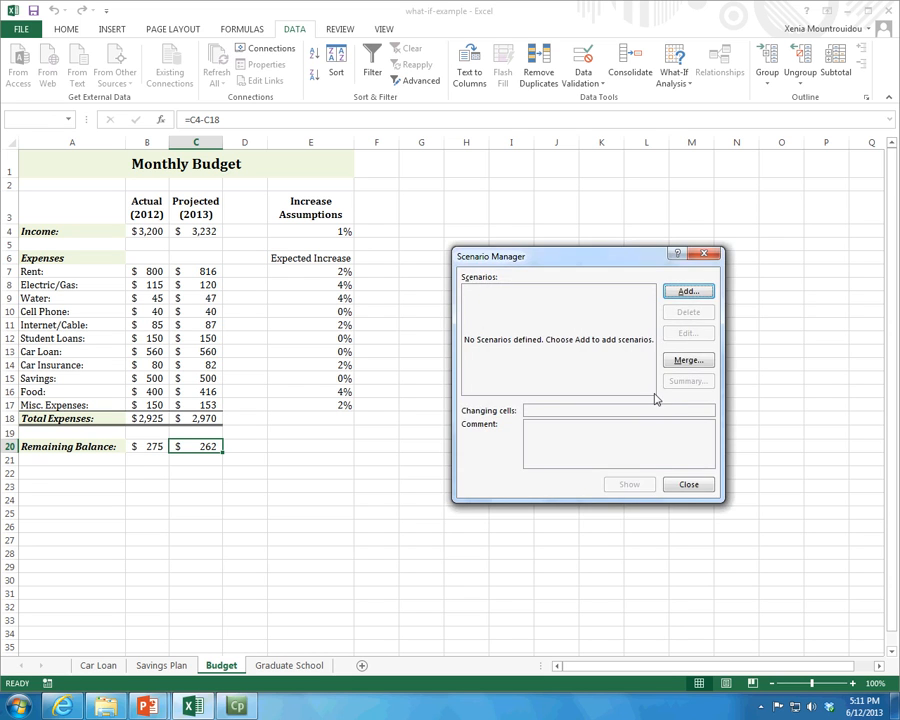
- Start a new scenario named High Increase and open its changing cells for editing
left_click(708, 290)
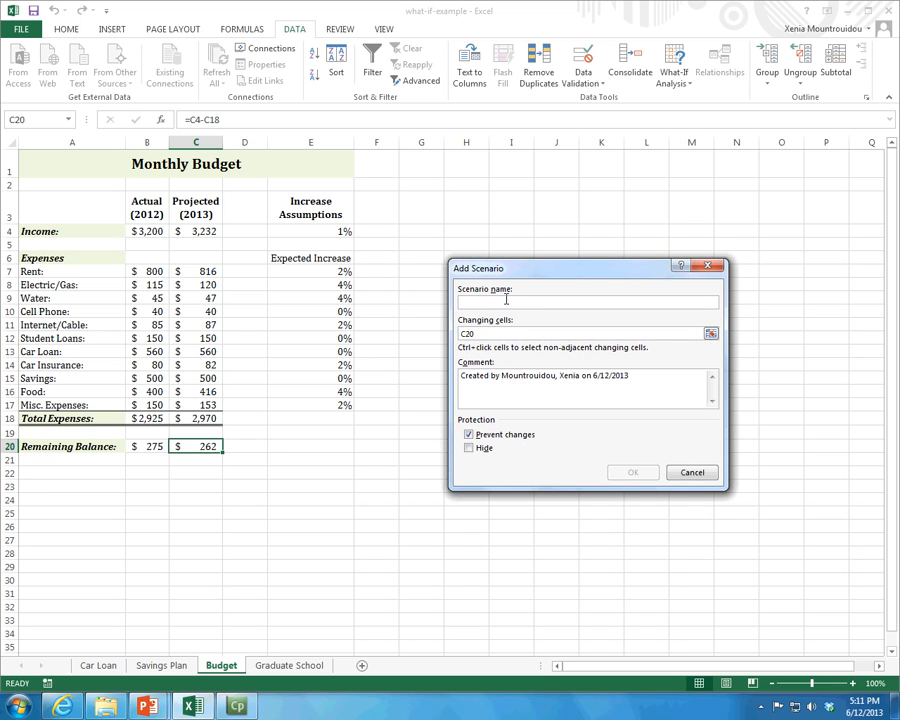
type("H")
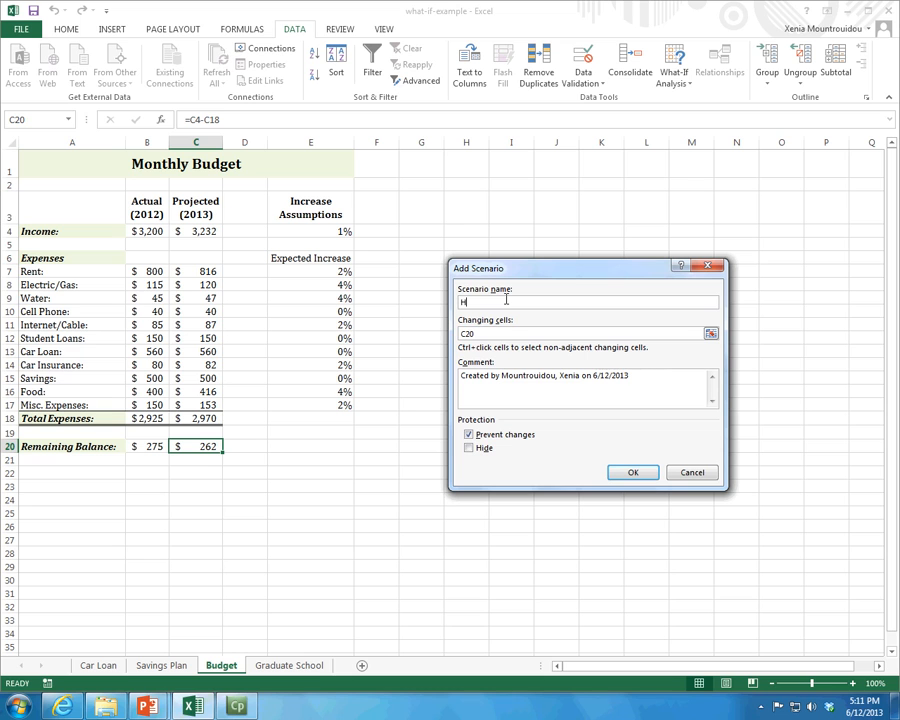
type("igh Increase")
left_click(503, 334)
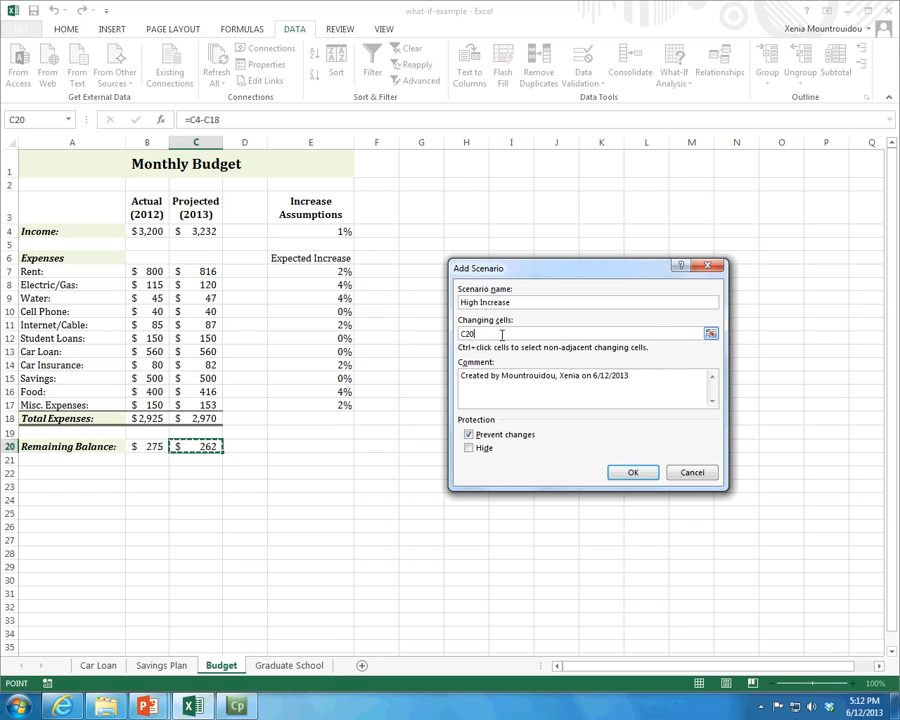
- Consult the changing cells instruction on the Use Scenario Manager slide in PowerPoint, and return to the Excel workbook
mouse_move(147, 706)
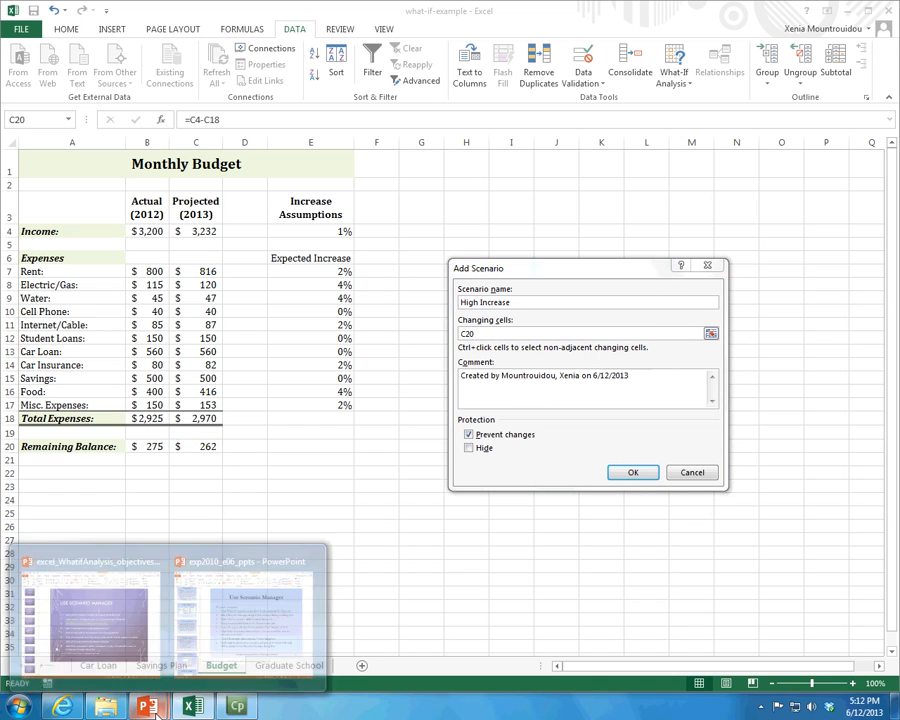
left_click(94, 645)
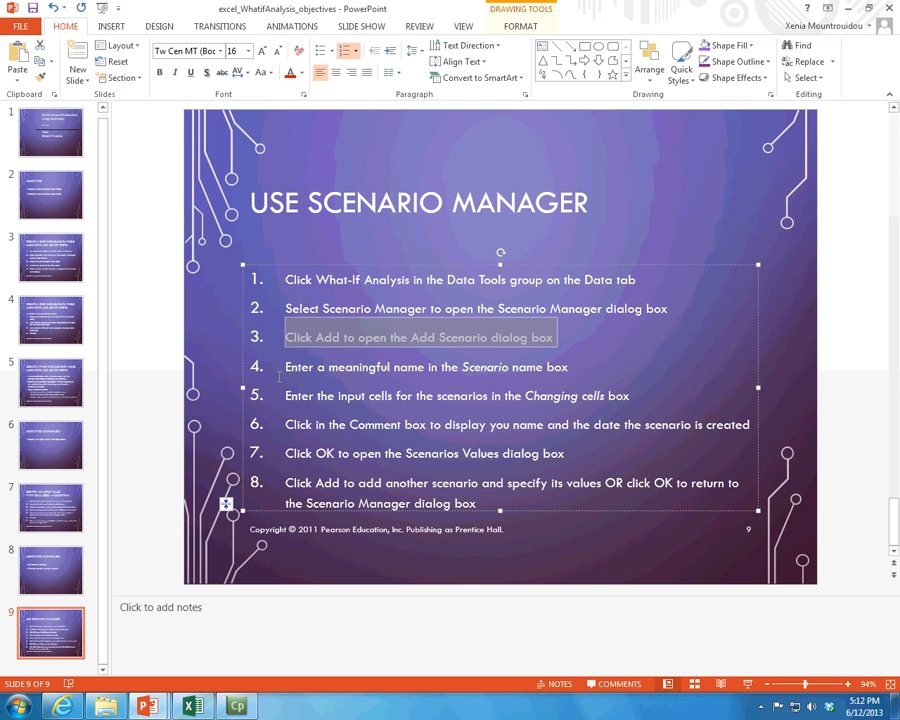
left_click(462, 380)
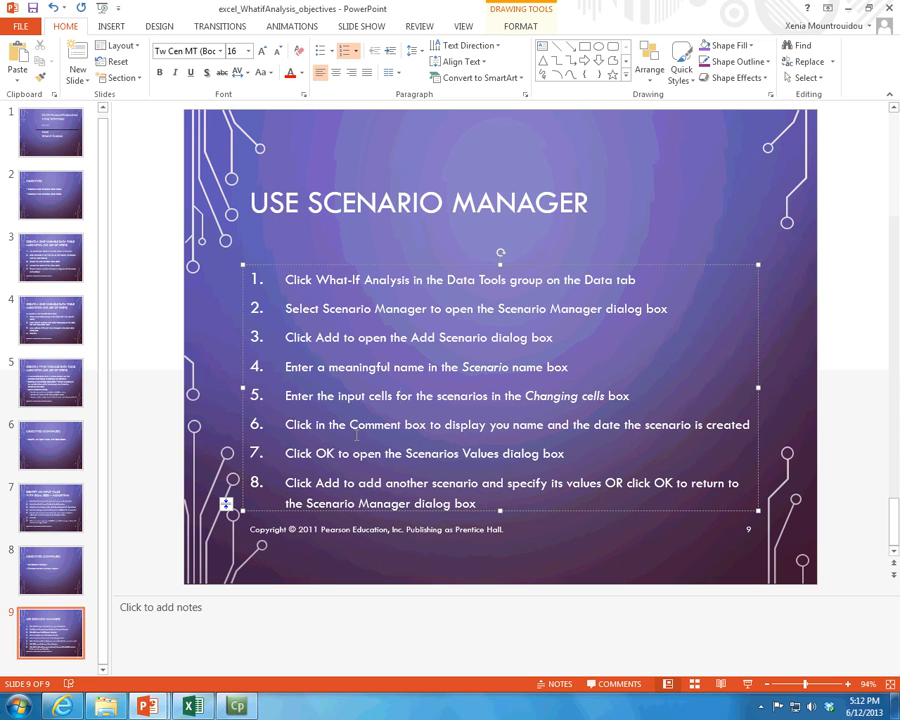
key("alt+Tab")
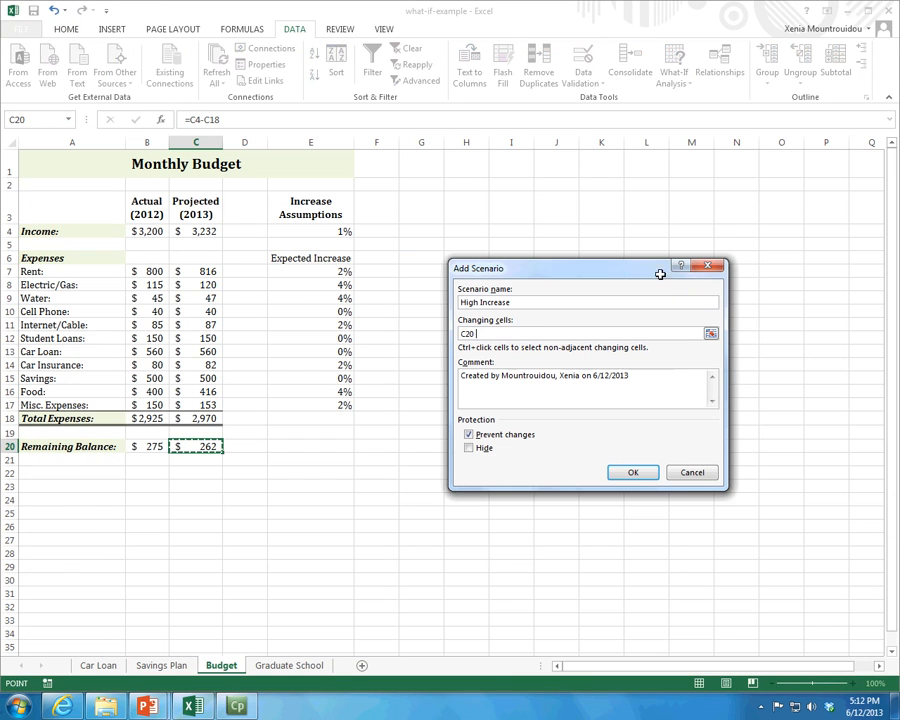
- Set the High Increase scenario's changing cells to E6:E9, turn off Prevent changes, and proceed to its scenario values
left_click(335, 260, "ctrl")
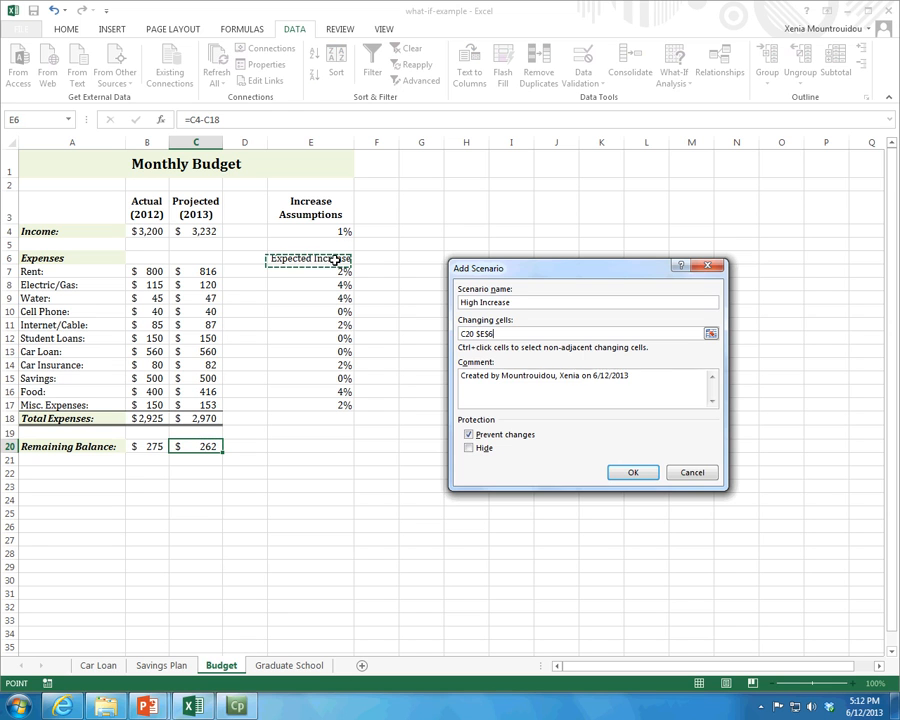
left_click_drag(335, 260, 330, 279)
left_click_drag(328, 285, 328, 297)
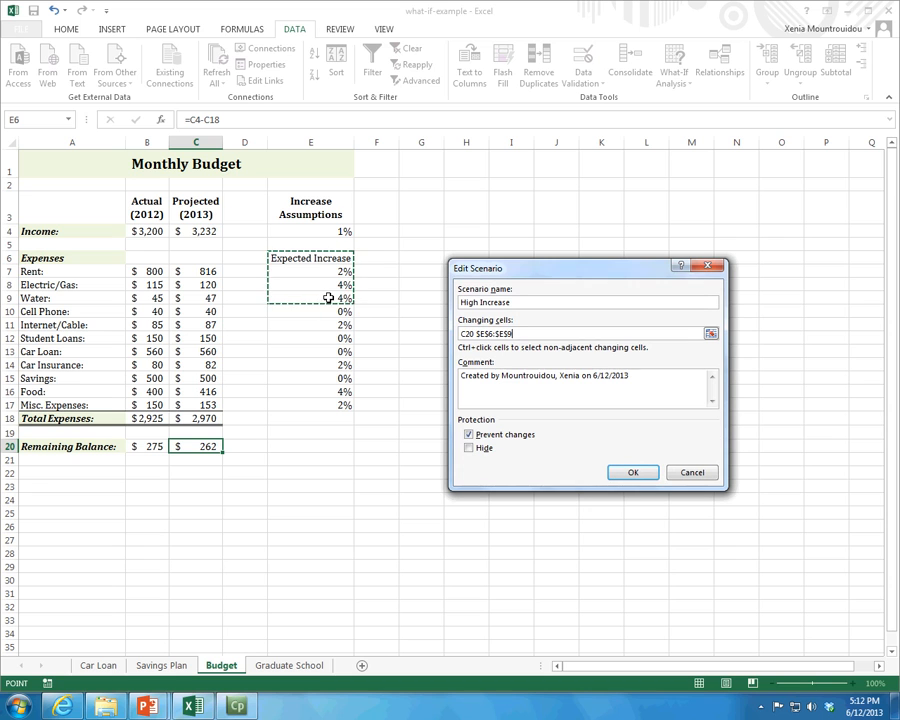
left_click(478, 334)
key("BackSpace")
key("BackSpace")
key("BackSpace")
key("BackSpace")
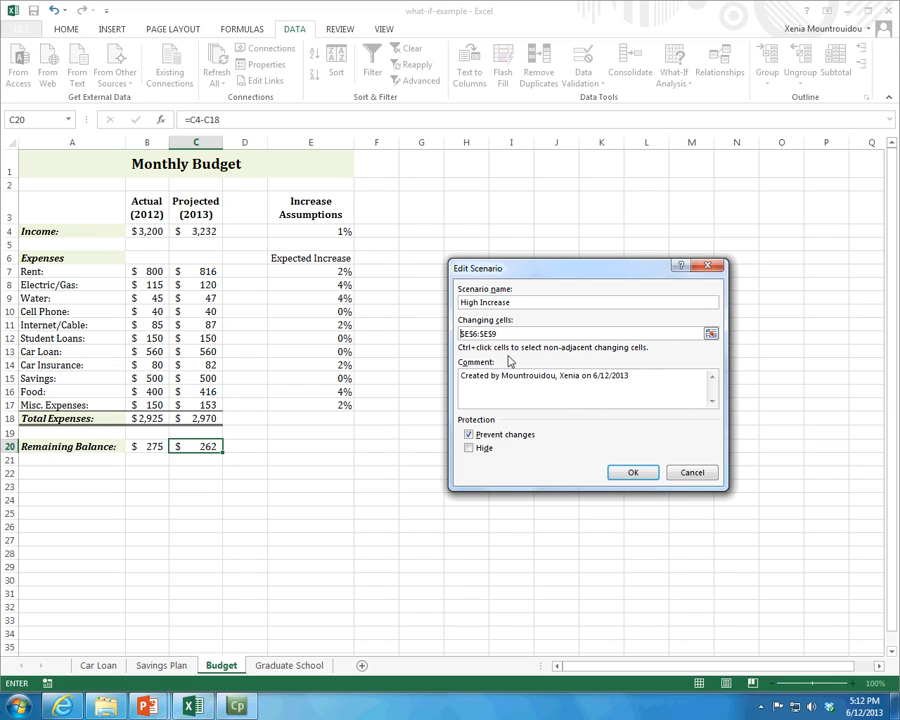
left_click_drag(510, 334, 407, 327)
key("BackSpace")
left_click_drag(338, 259, 331, 298)
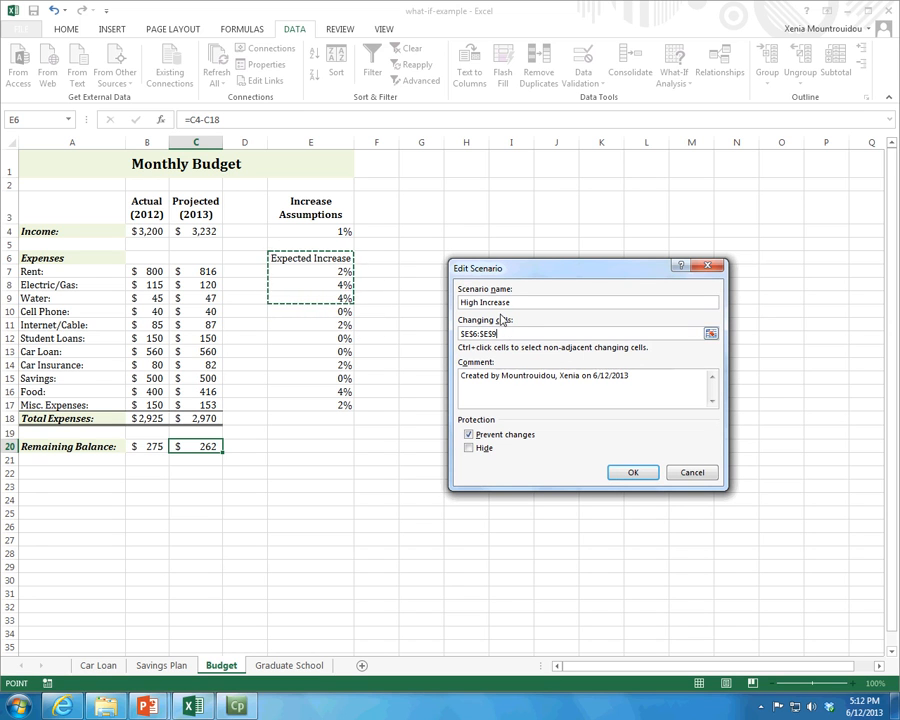
left_click(472, 437)
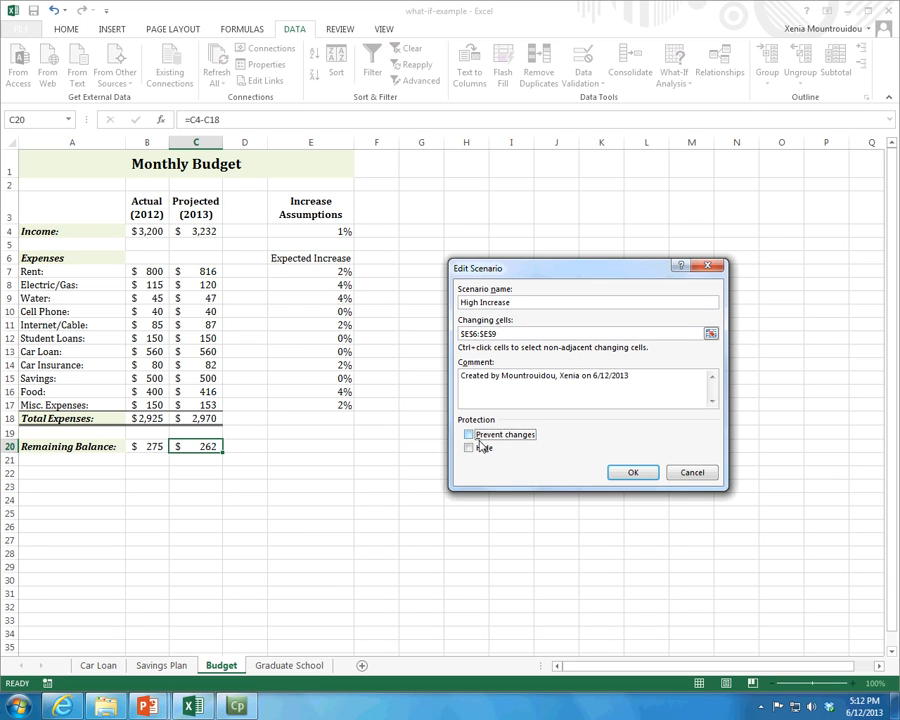
left_click(628, 472)
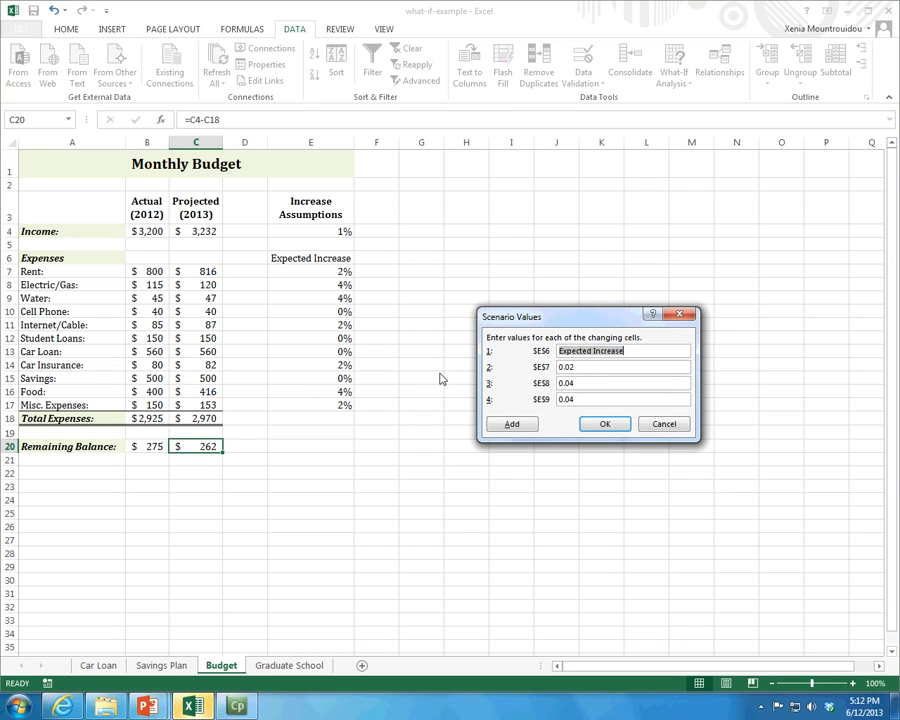
- Consult the remaining scenario instructions on the Use Scenario Manager slide in PowerPoint, and return to Excel
left_click(155, 705)
left_click(85, 612)
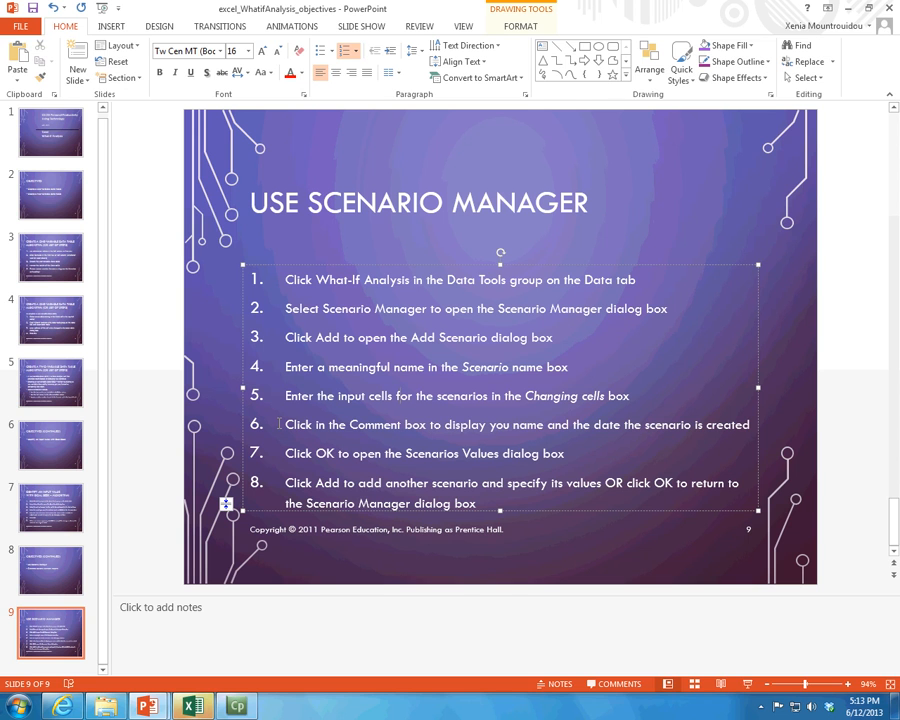
mouse_move(190, 711)
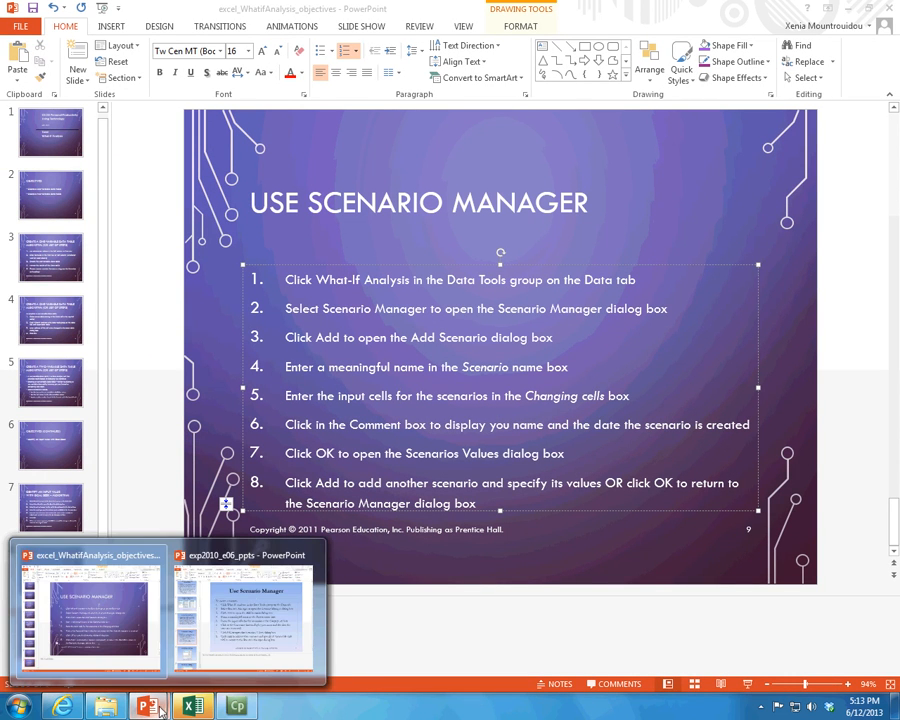
left_click(205, 710)
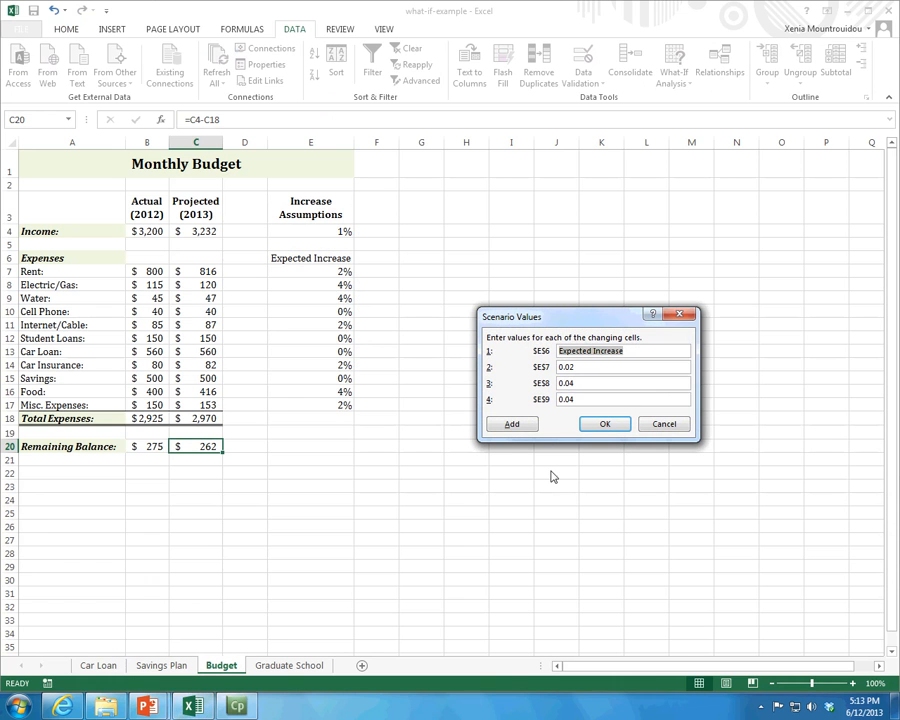
- Set the High Increase scenario values to High Increase for E6, 0.04 for E7, 0.05 for E8 and 0.06 for E9
left_click(594, 353)
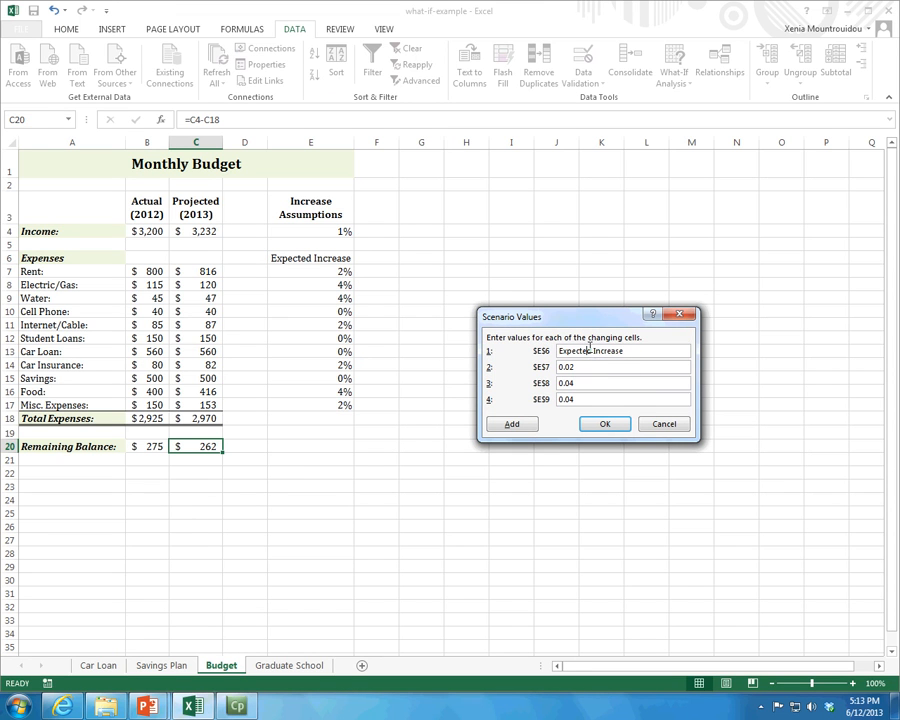
left_click_drag(590, 351, 546, 349)
type("High")
left_click(577, 399)
left_click(605, 423)
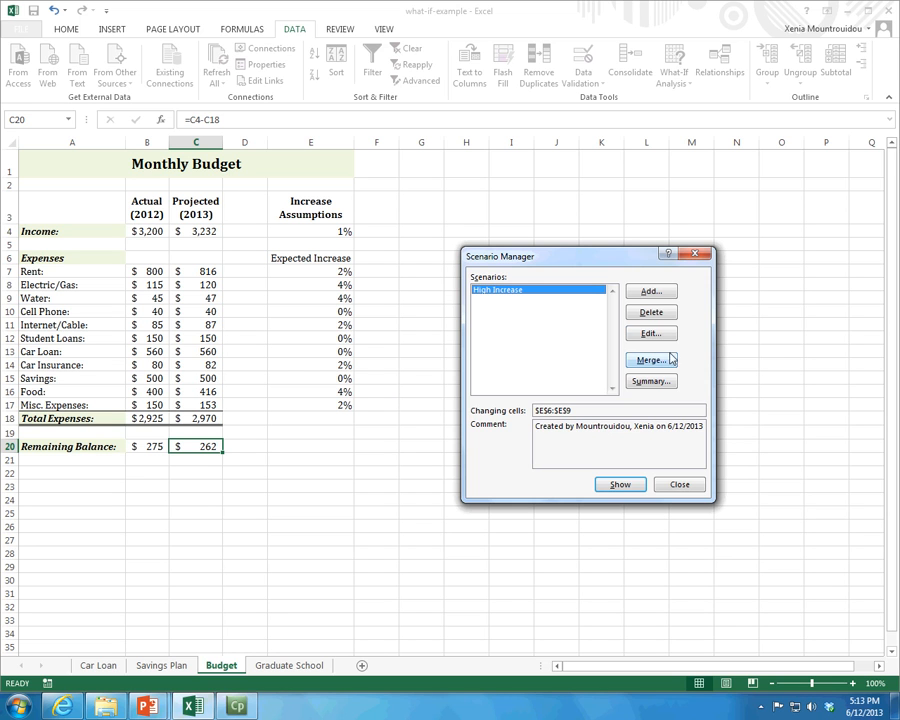
- Add a scenario named Low Increase with changing cells E6:E9 and Prevent changes turned off, and proceed to its values
left_click(651, 291)
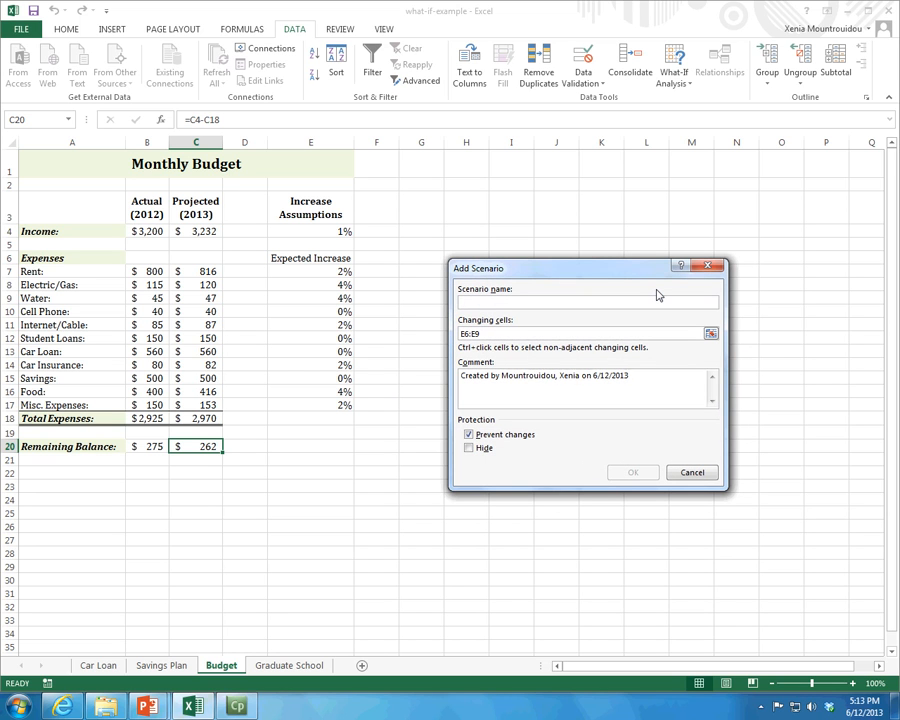
type("Low Increase")
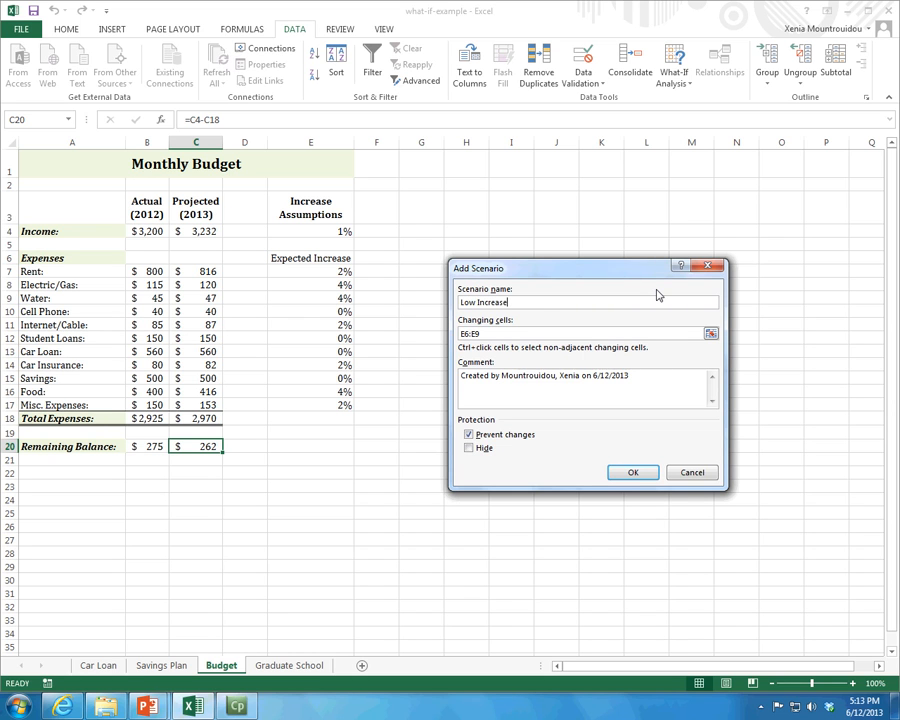
left_click(710, 333)
left_click_drag(287, 258, 295, 294)
left_click(714, 287)
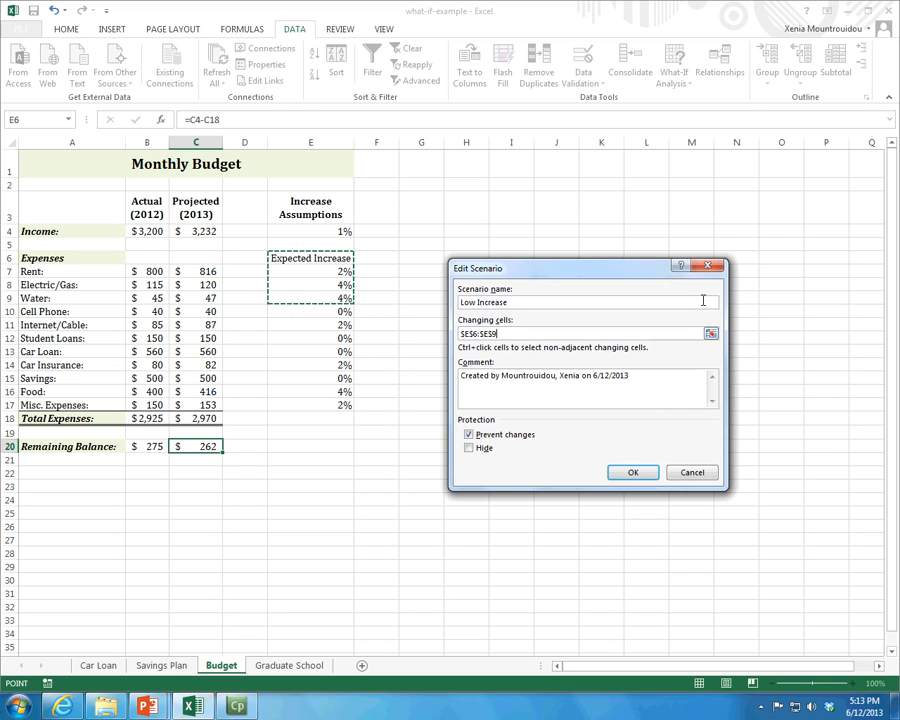
left_click(469, 435)
left_click(632, 472)
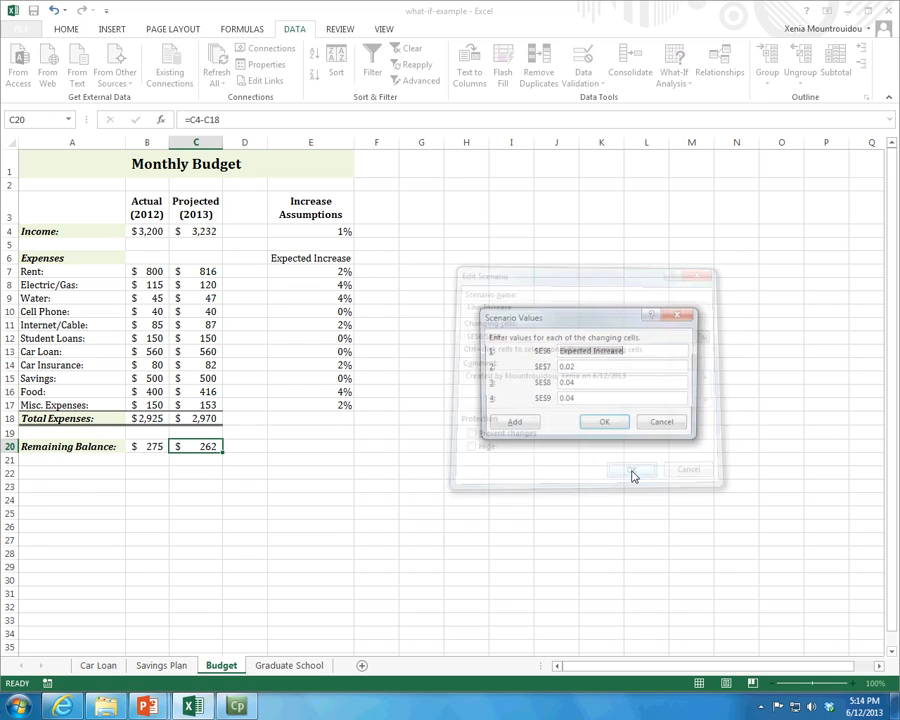
- Set the Low Increase scenario values to Low Increase for E6, 0.01 for E7, 0.03 for E8 and 0.03 for E9
left_click(593, 351)
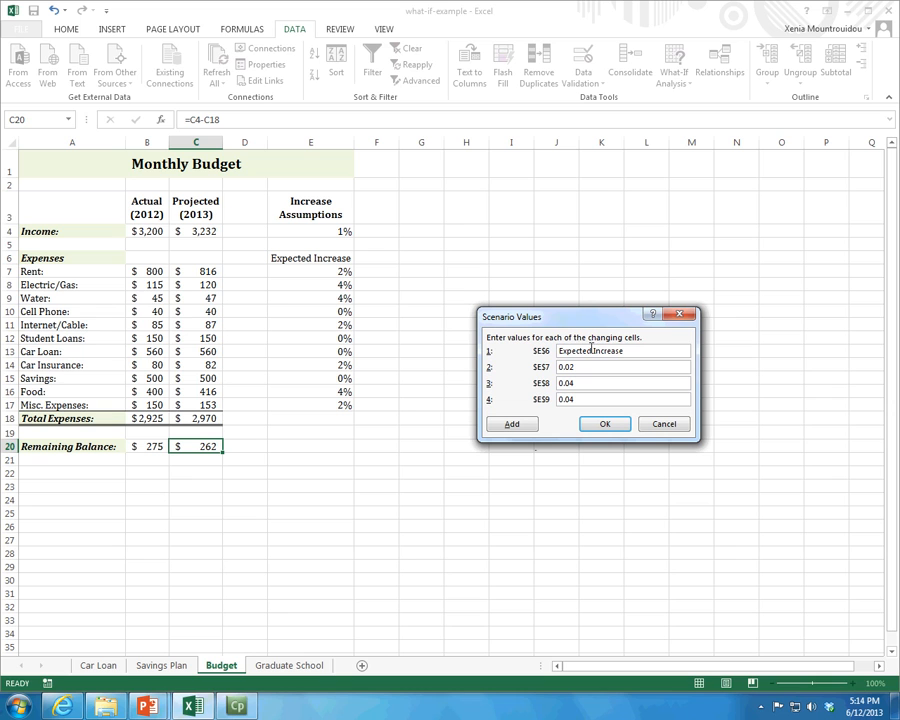
key("BackSpace")
key("BackSpace")
key("BackSpace")
key("BackSpace")
key("BackSpace")
key("BackSpace")
key("BackSpace")
key("BackSpace")
type("Low")
type("3")
left_click(604, 423)
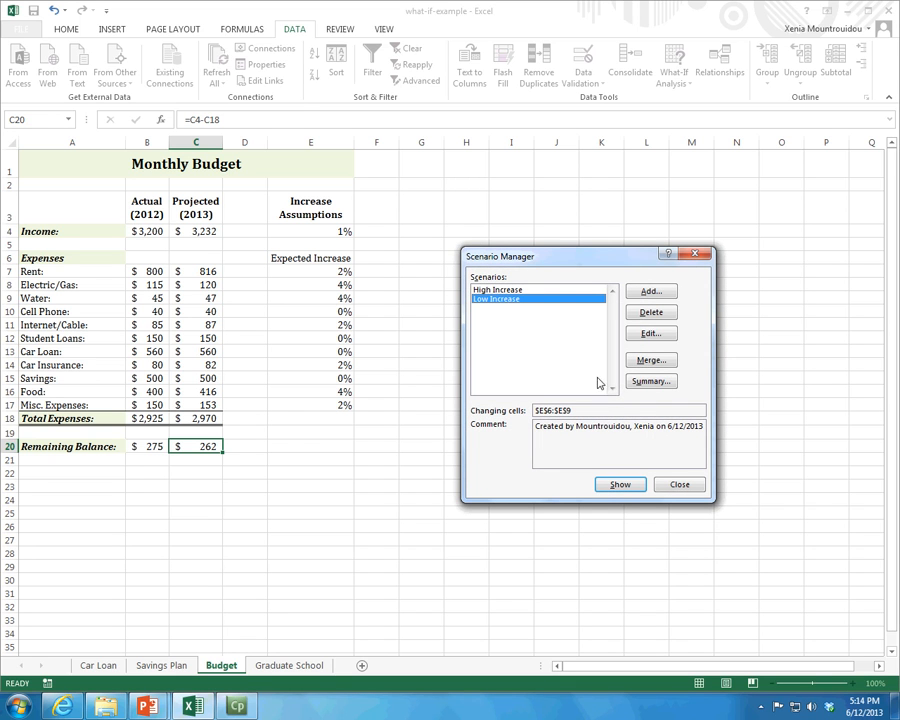
- Apply the High Increase scenario to the budget from a reopened Scenario Manager, and switch the budget to the Low Increase scenario
left_click(531, 291)
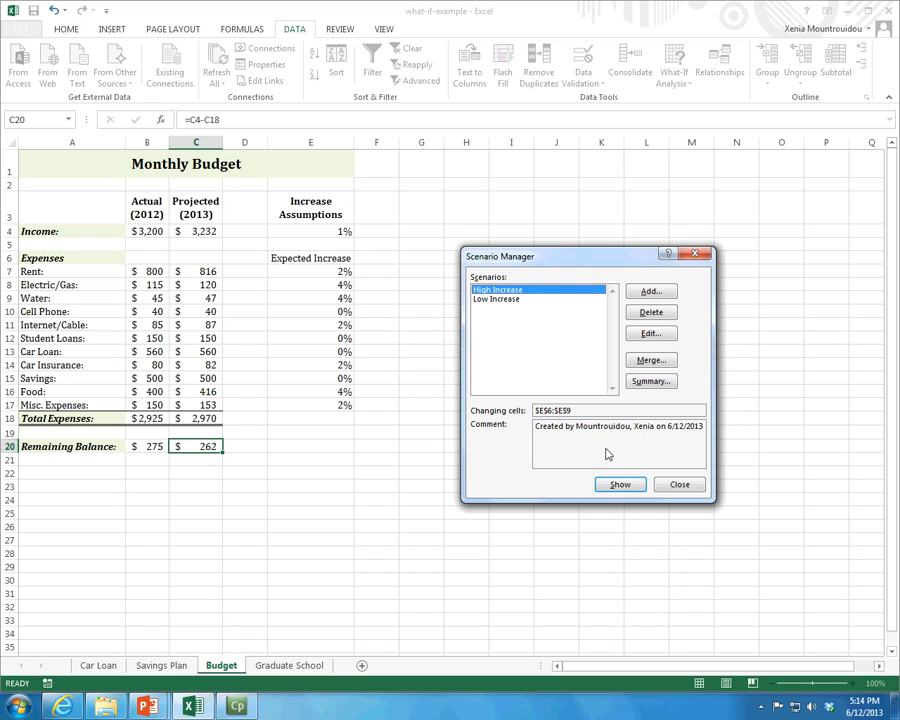
left_click(676, 486)
left_click(676, 82)
left_click(709, 100)
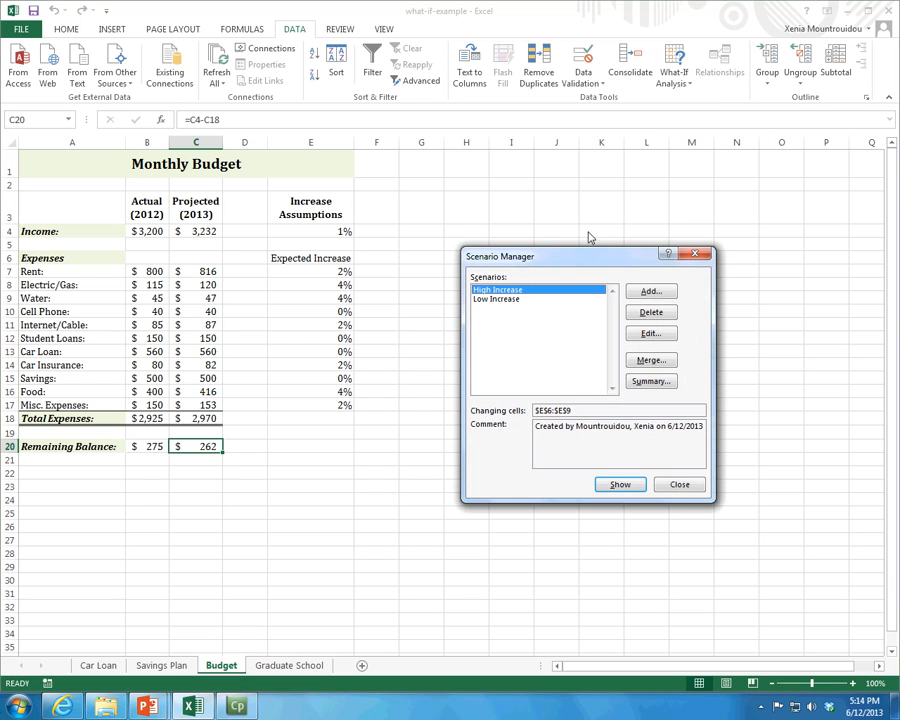
left_click(625, 486)
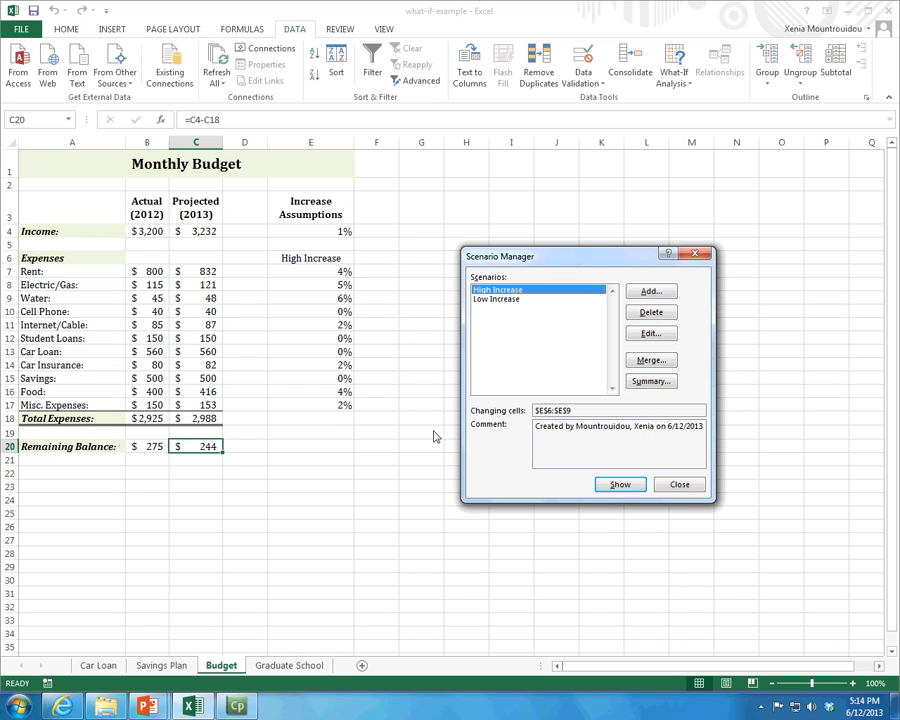
left_click(481, 299)
left_click(618, 485)
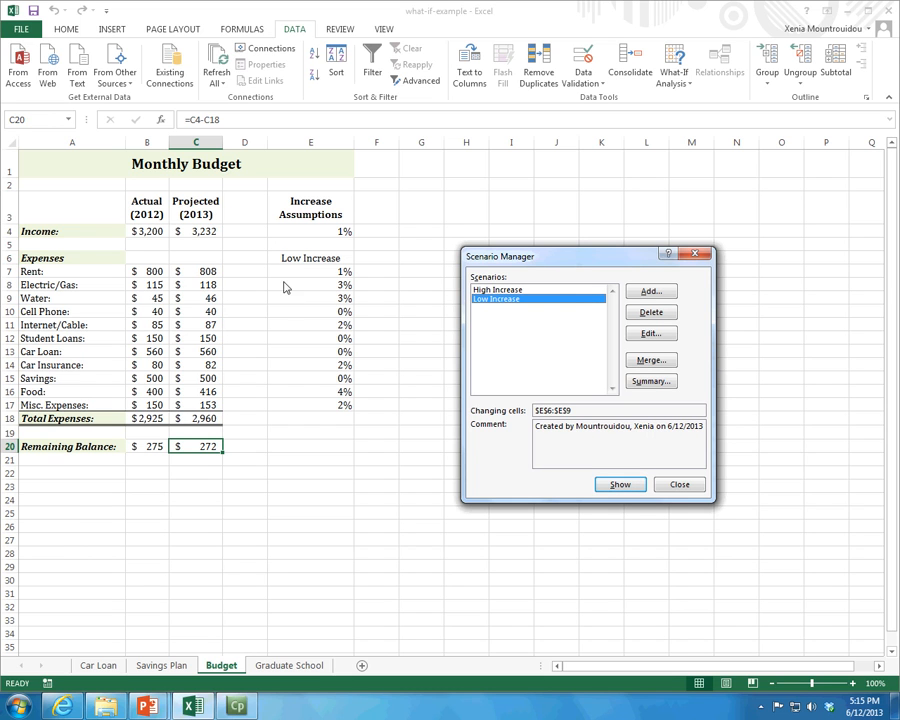
left_click(651, 390)
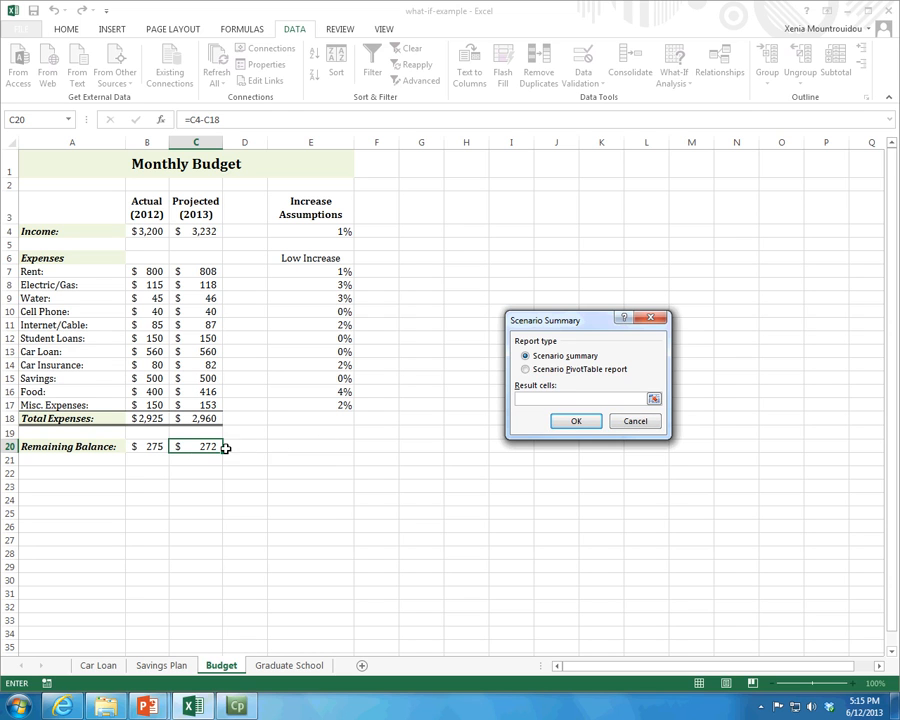
left_click(637, 423)
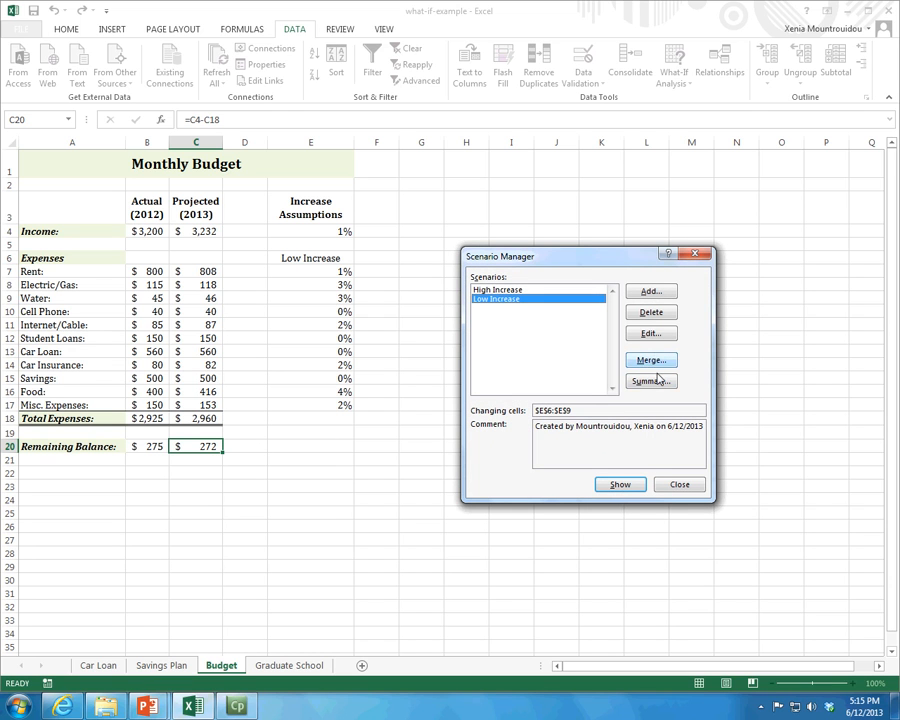
left_click(655, 361)
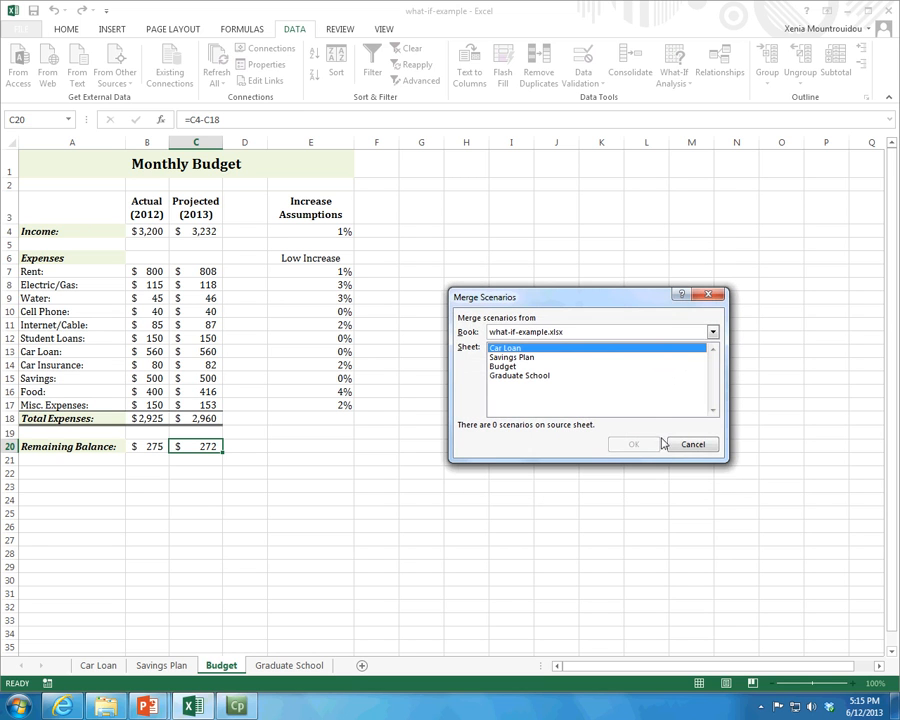
left_click(680, 442)
- Create a Scenario summary report of the budget scenarios without specifying any result cells
left_click(652, 381)
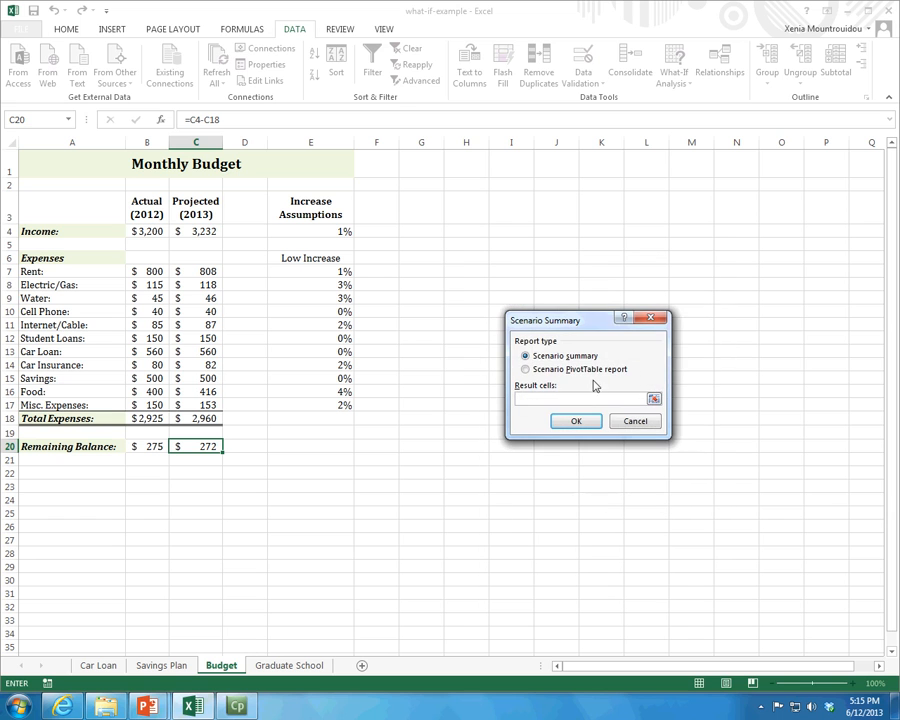
left_click(584, 424)
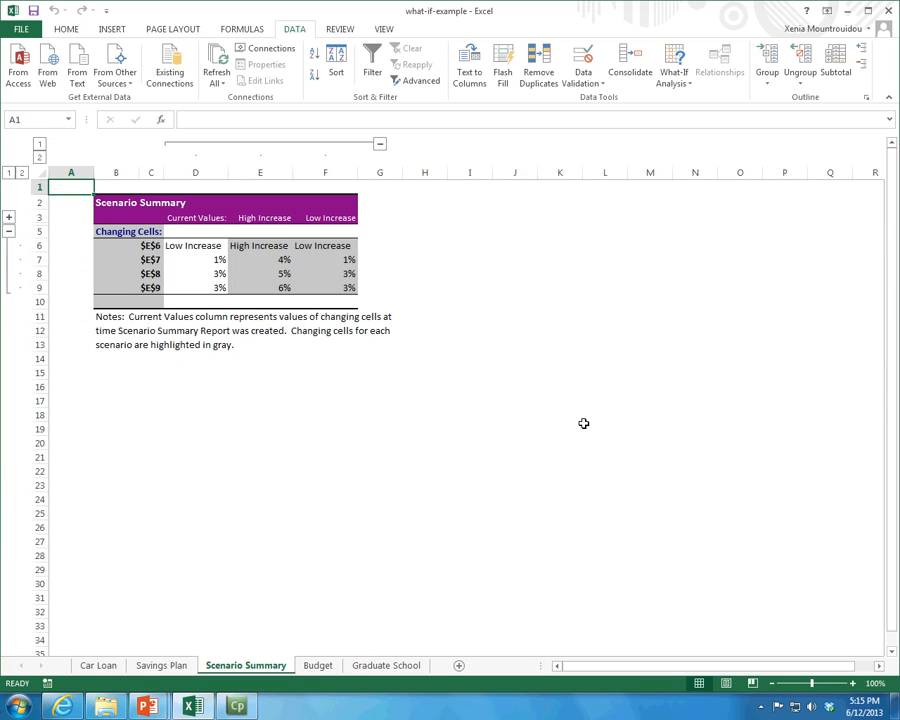
- Examine the current, High Increase and Low Increase values in the Scenario Summary report and compare them with the Budget sheet
left_click_drag(200, 245, 346, 280)
left_click_drag(201, 248, 200, 287)
left_click_drag(279, 245, 388, 281)
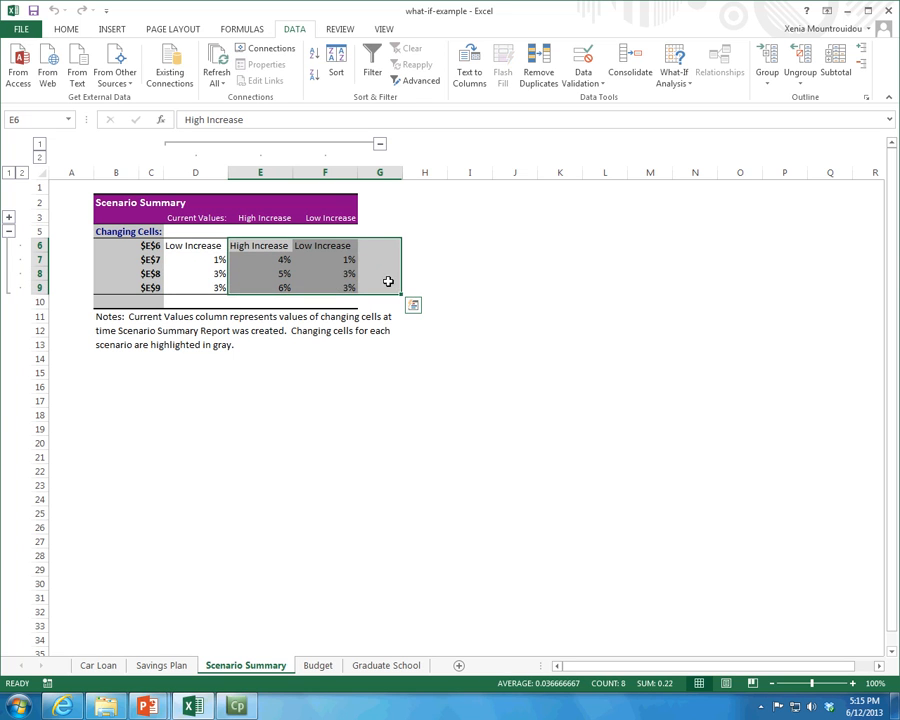
left_click(286, 282)
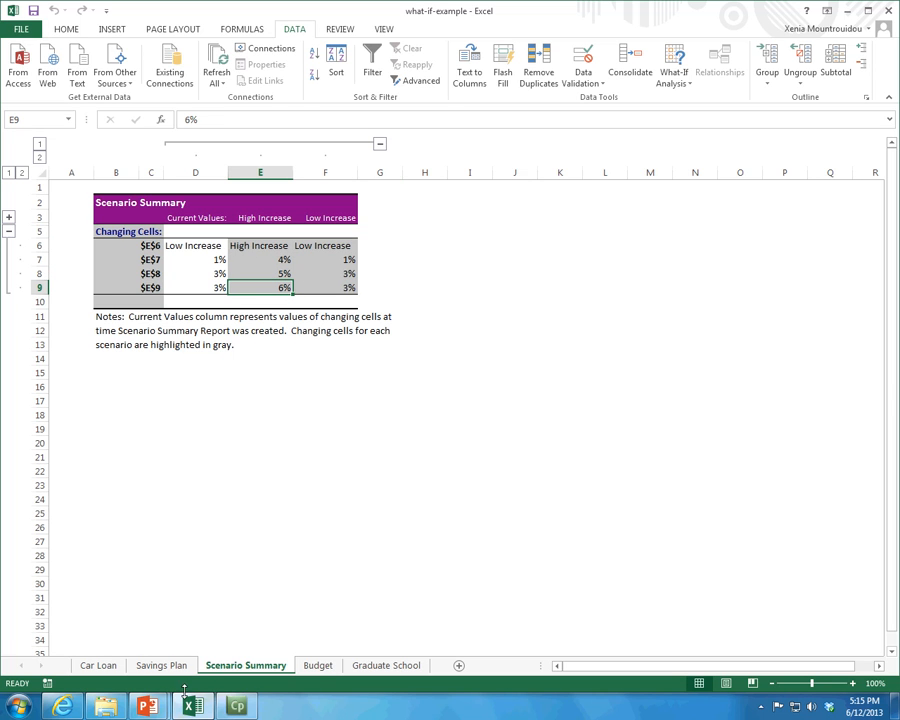
left_click(317, 668)
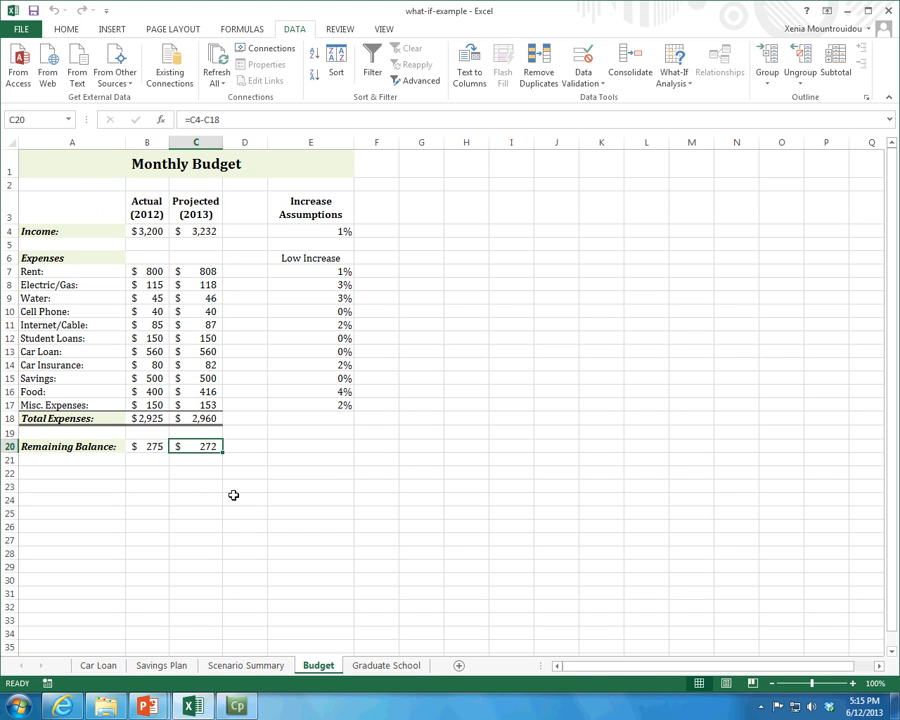
left_click(240, 666)
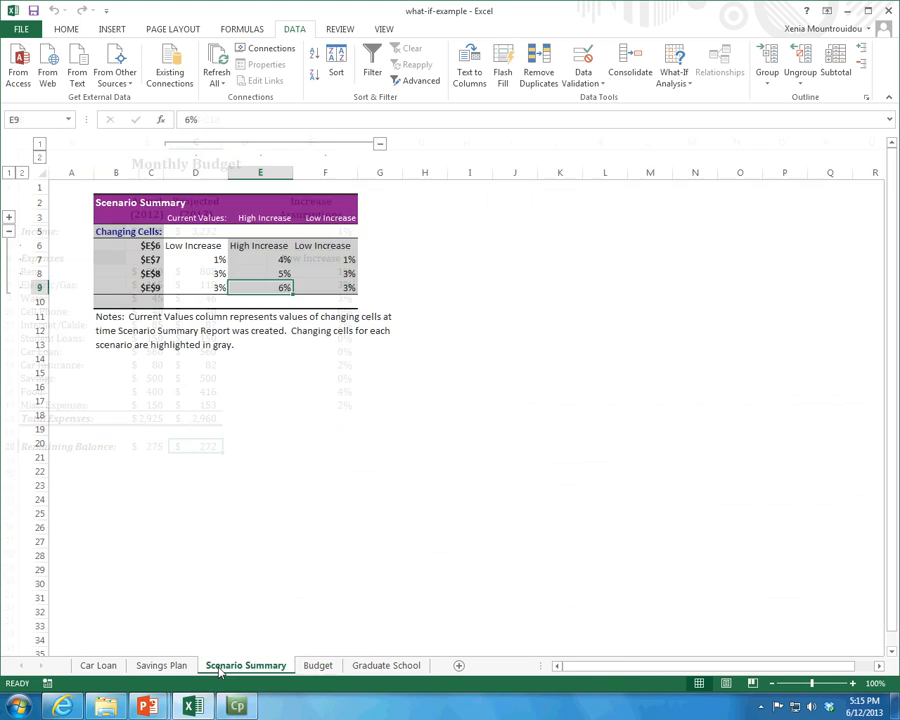
left_click_drag(98, 203, 325, 298)
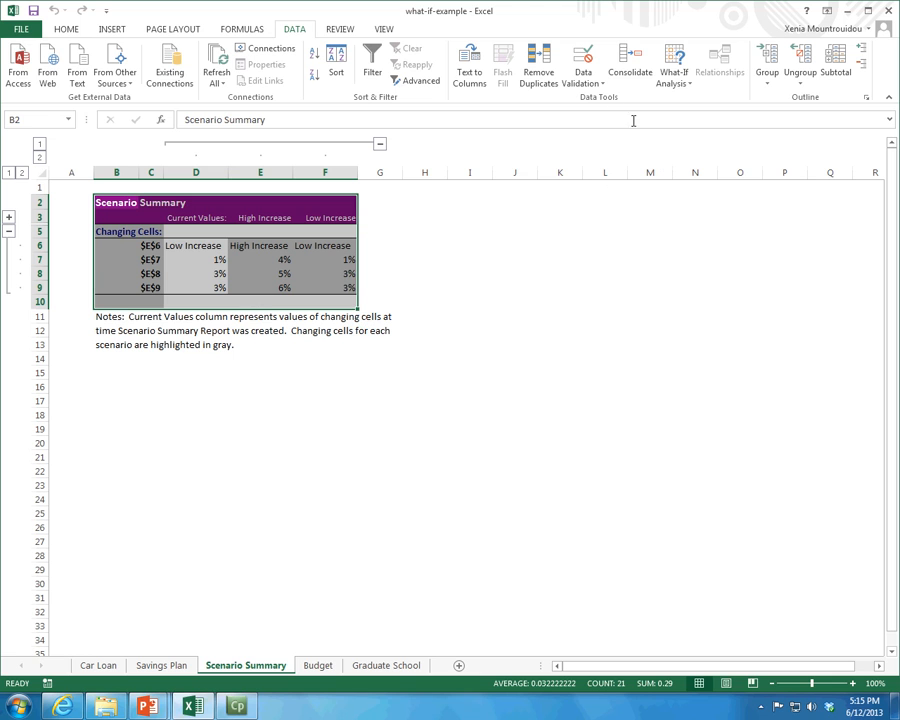
left_click(677, 80)
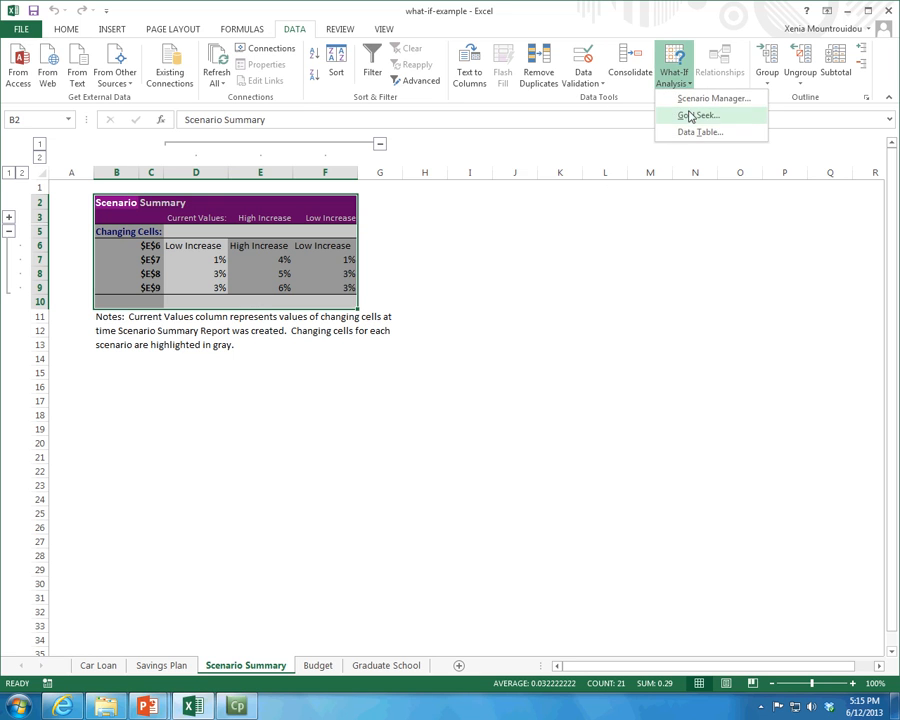
left_click(698, 99)
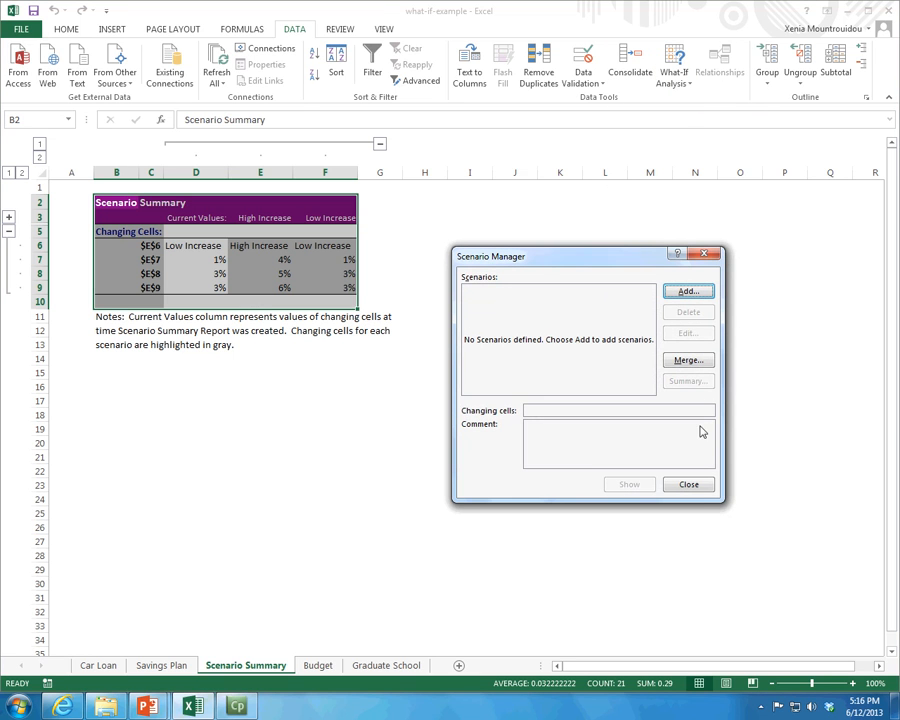
left_click(697, 490)
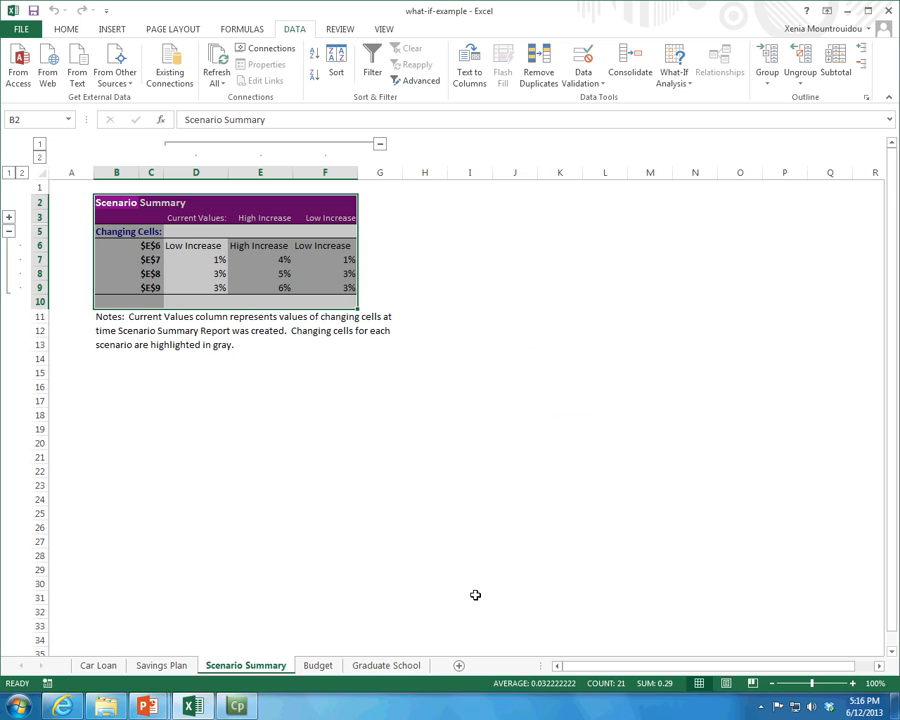
- Review the scenarios defined for the Budget sheet in Scenario Manager and close it without making changes
left_click(320, 666)
left_click(688, 89)
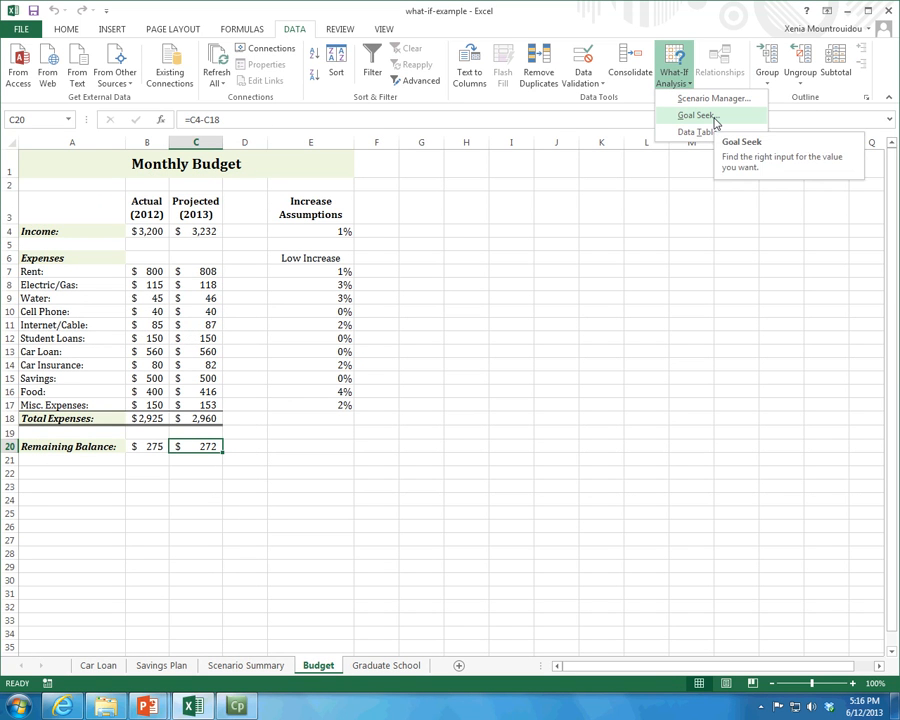
left_click(725, 100)
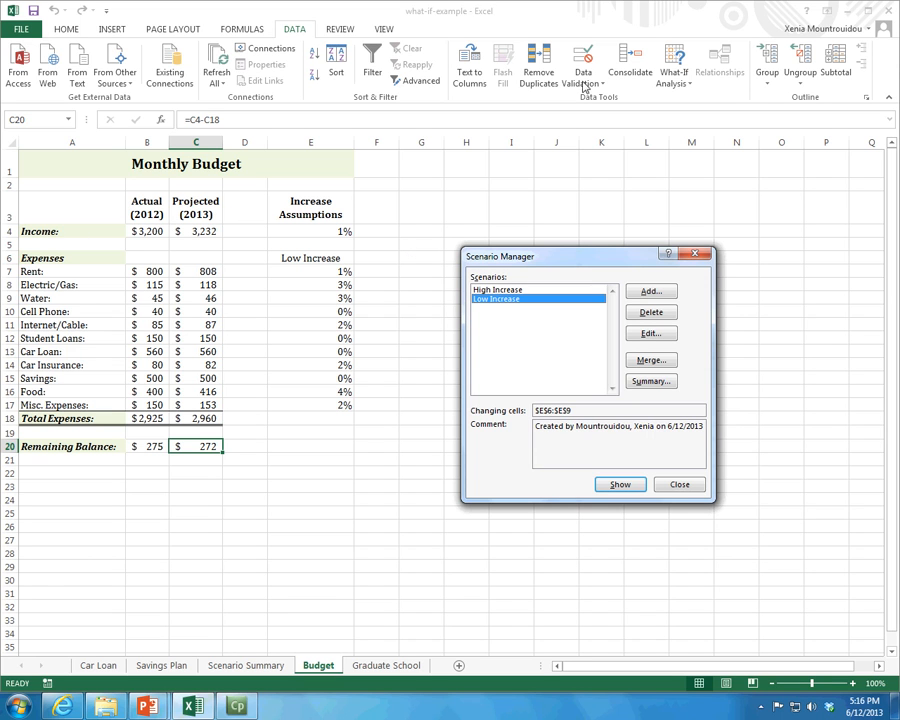
left_click(677, 484)
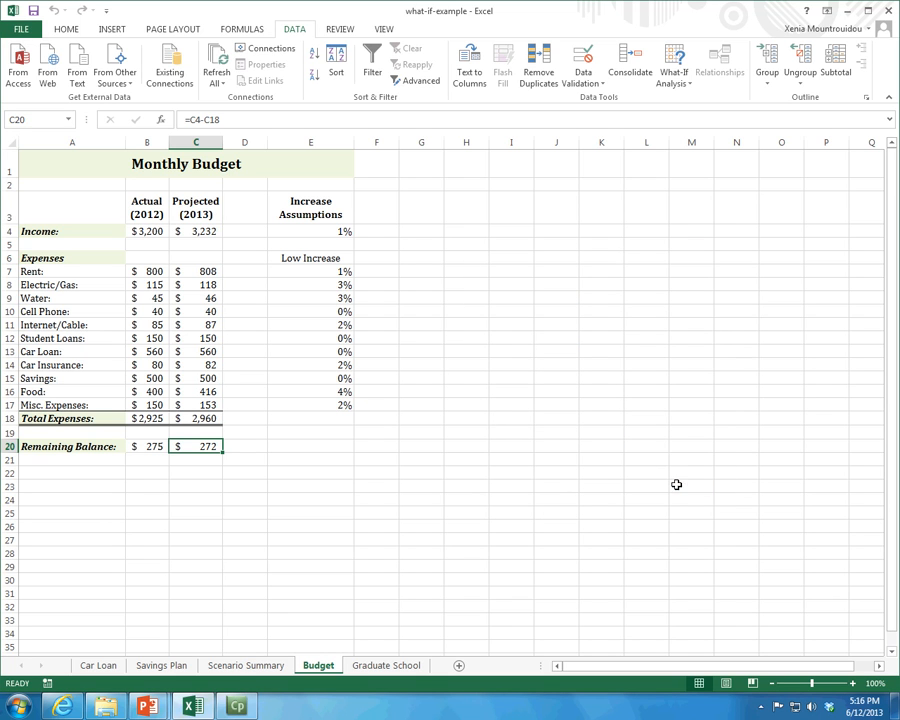